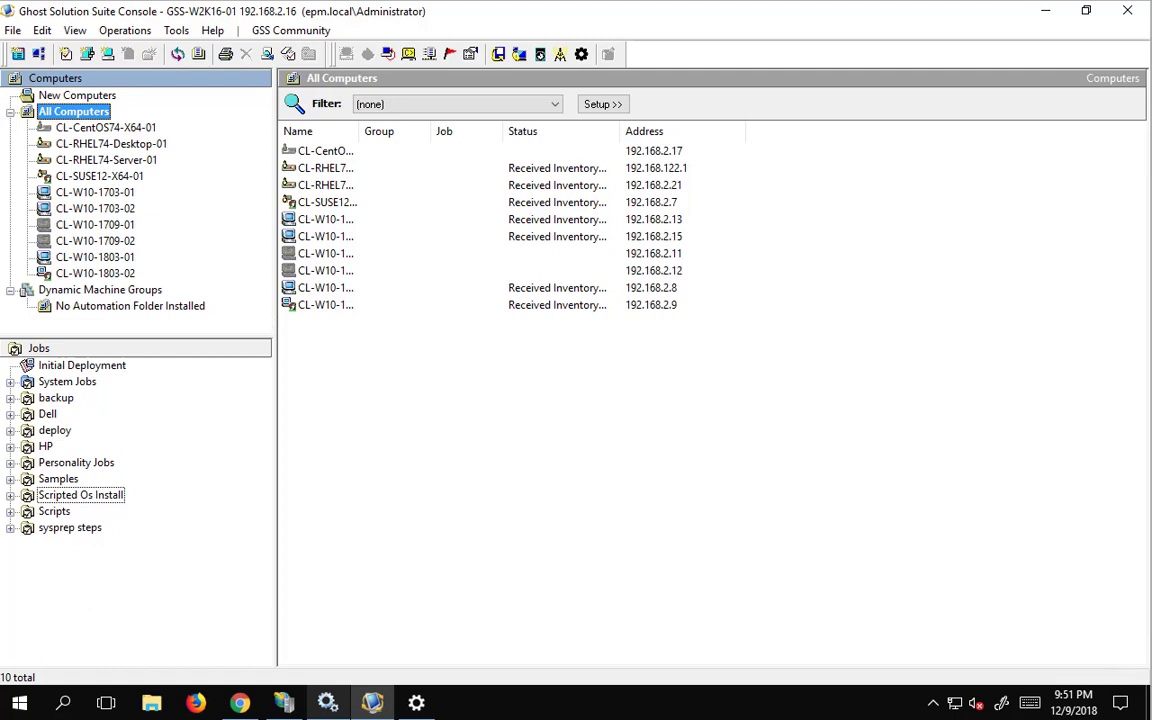
Step: Copy the Create X64 Image sample job and paste it into the Hot Imaging folder
left_click(10, 479)
left_click(27, 495)
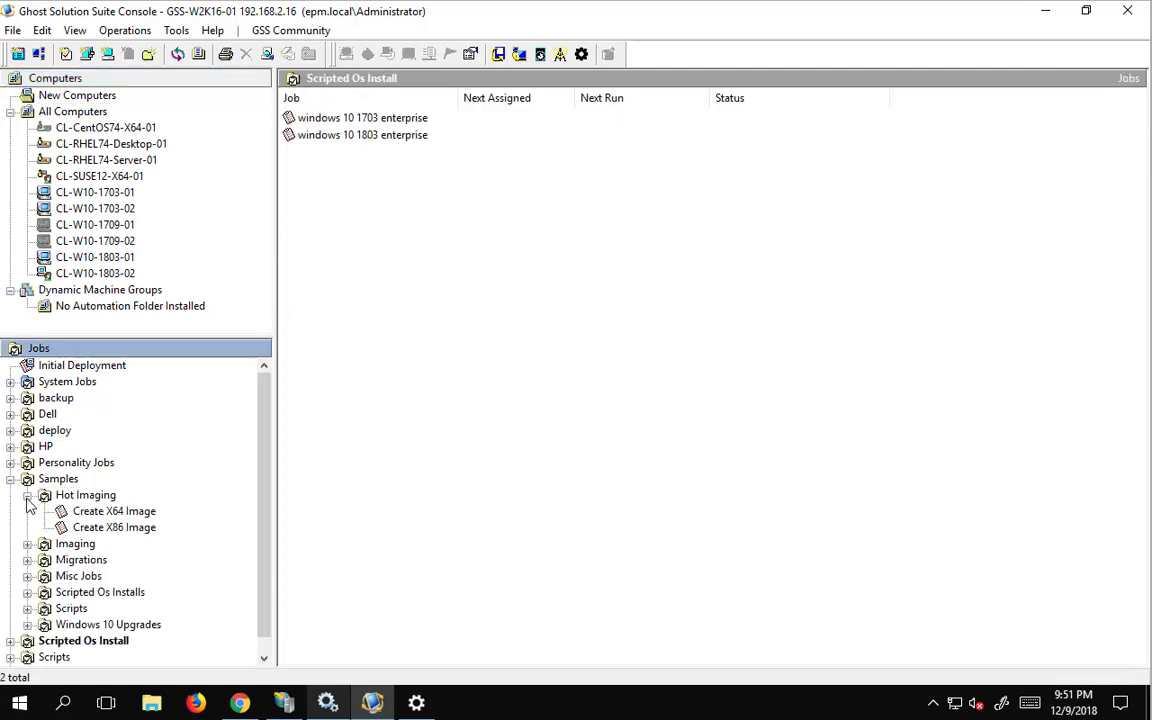
left_click(104, 514)
right_click(104, 514)
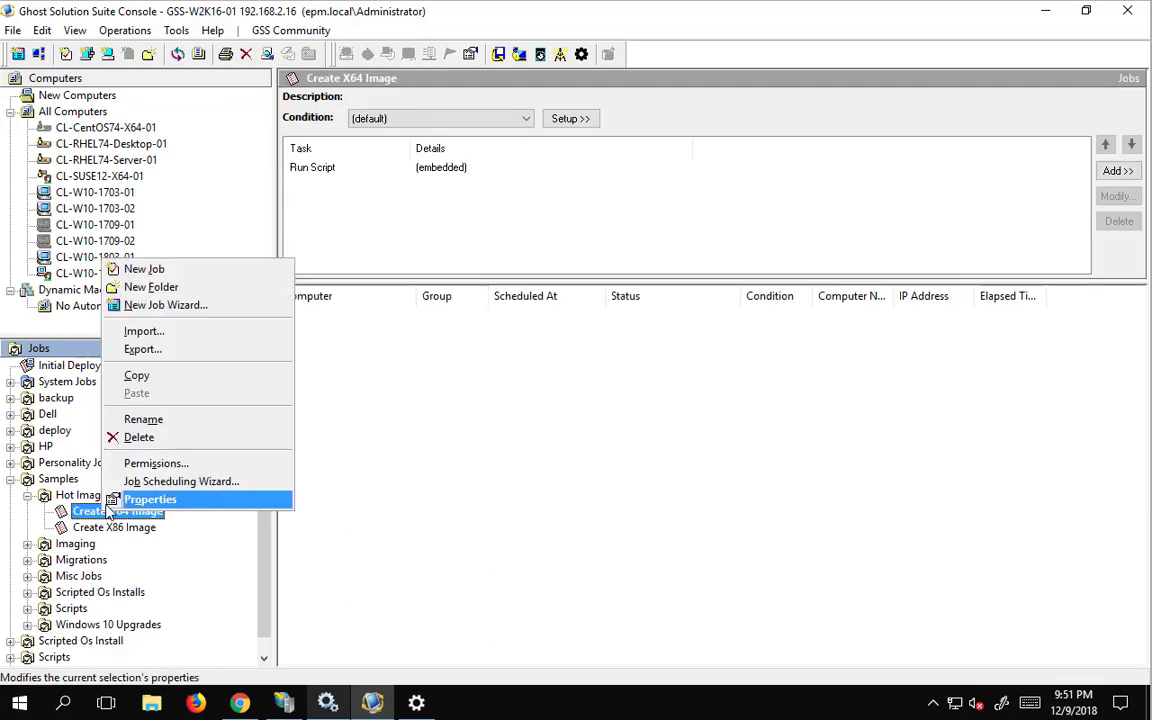
left_click(138, 377)
left_click(90, 495)
right_click(92, 493)
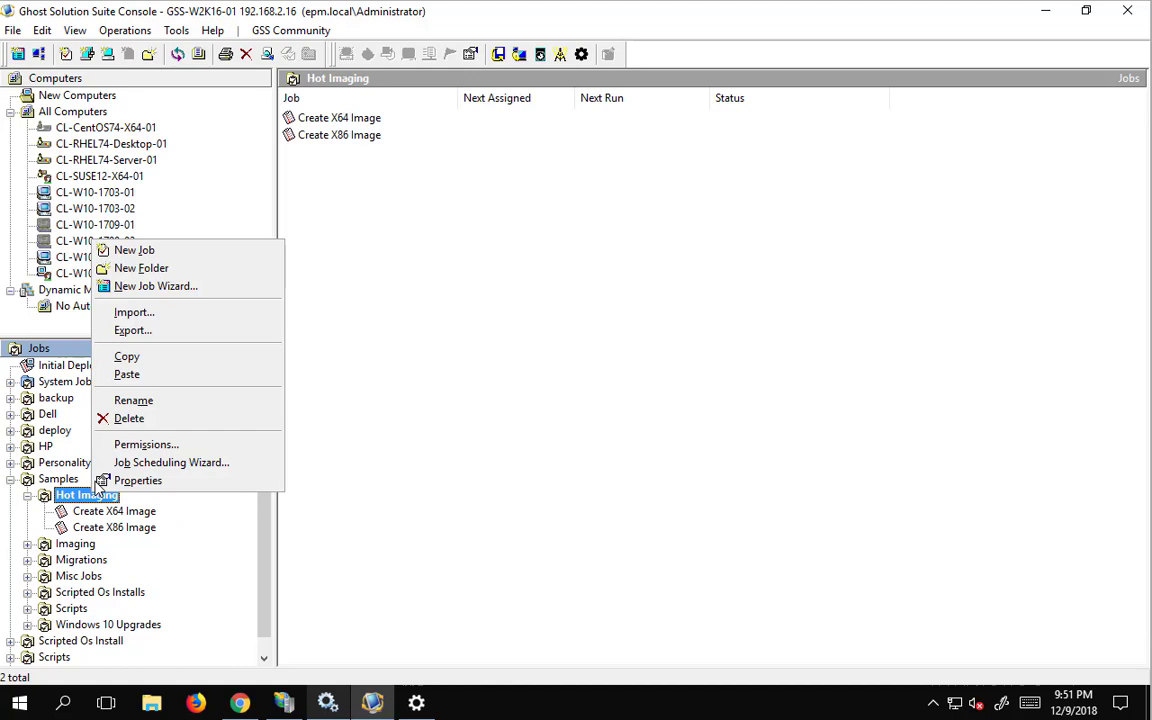
left_click(133, 375)
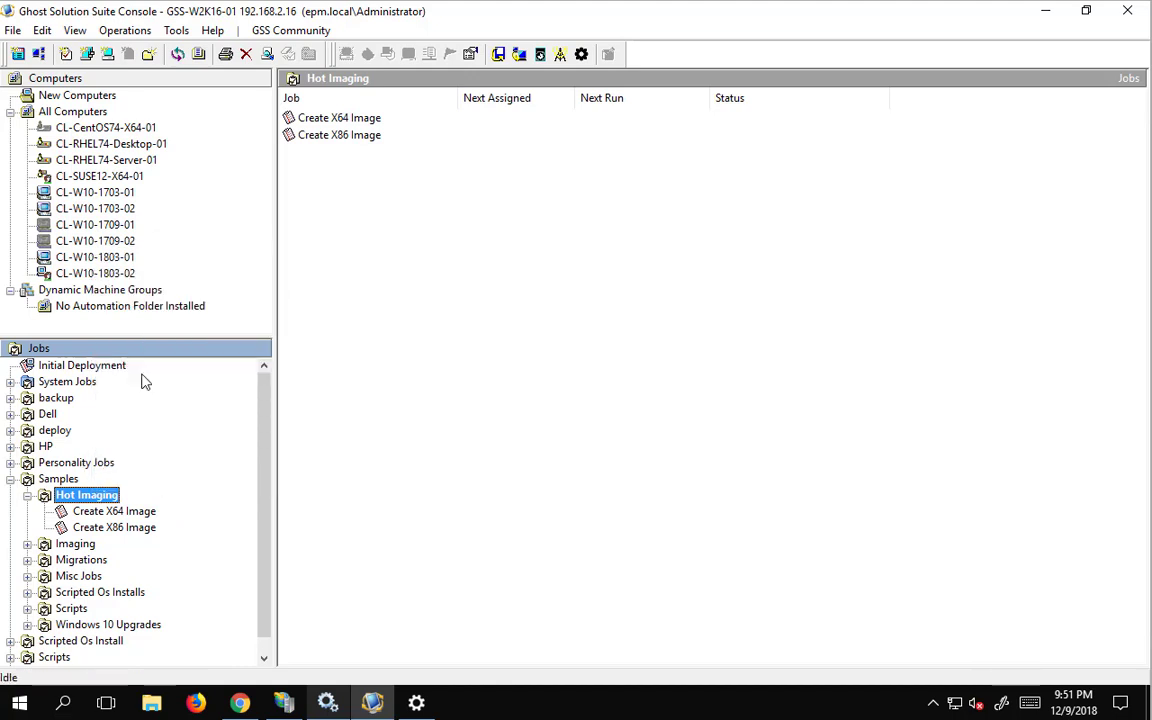
Step: Keep the copy's default name and open its Run Script task showing the ghost64.exe command
left_click(113, 512)
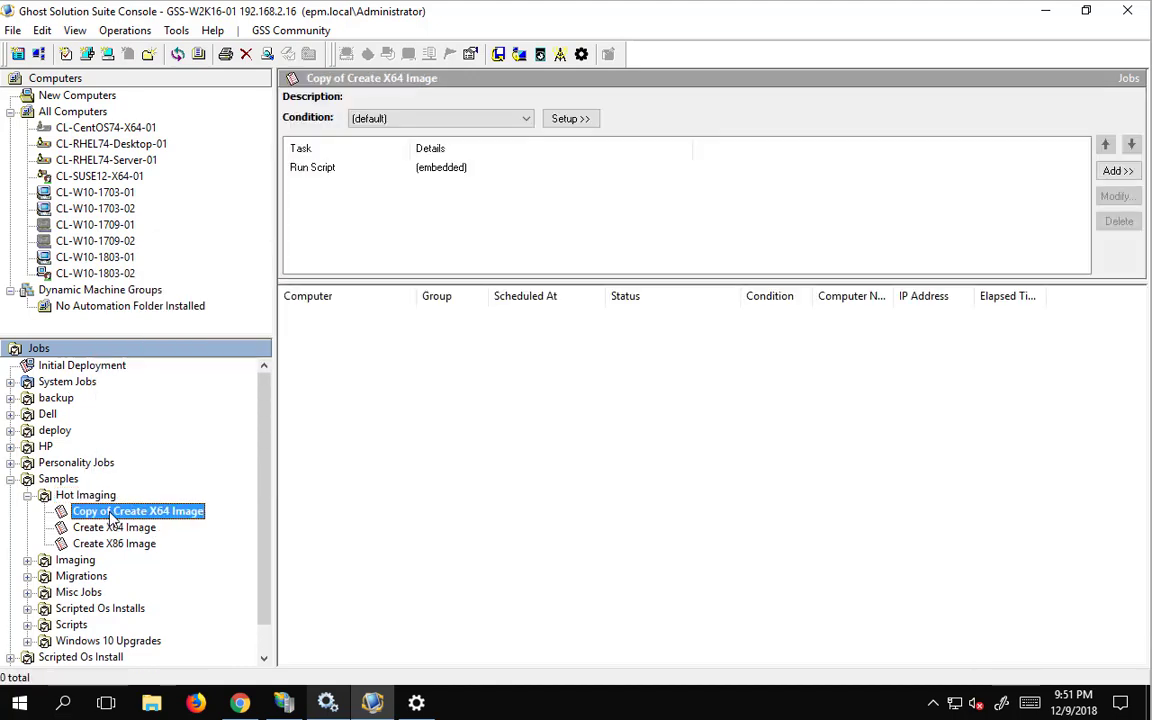
left_click(118, 511)
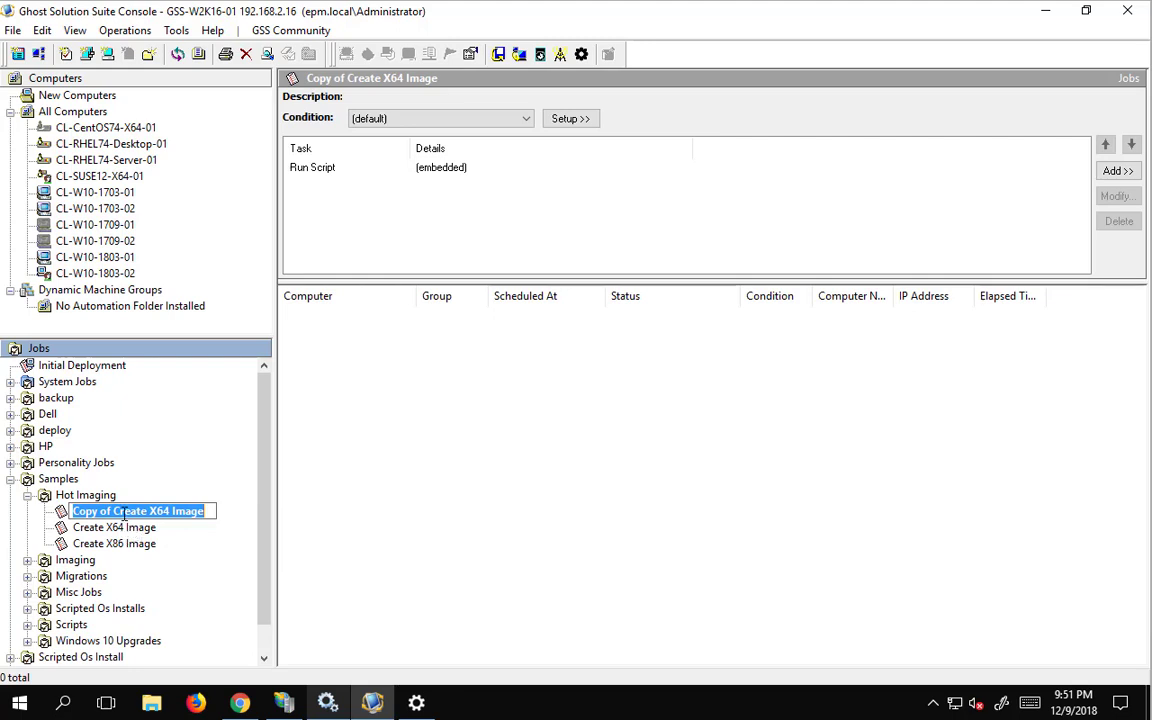
key("Return")
double_click(315, 169)
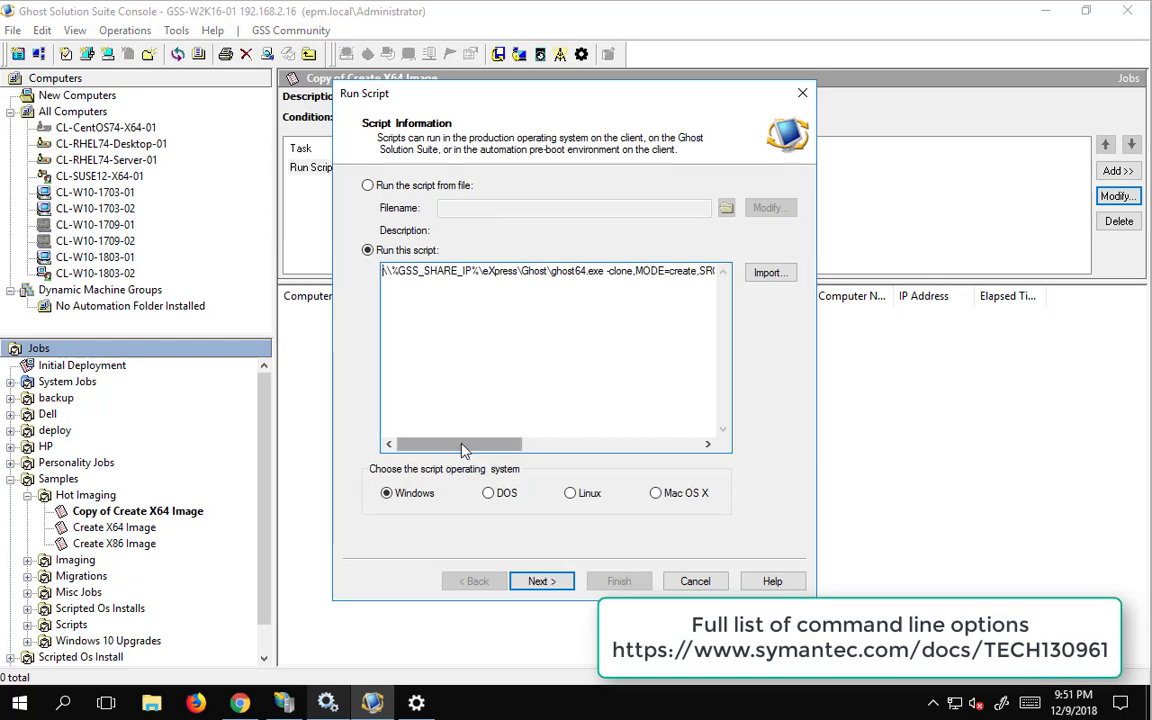
Step: Change the ghost64.exe DST path to Images\Windows\%COMPNAME%\%COMPNAME%.gho
mouse_move(463, 450)
left_mouse_down()
mouse_move(626, 455)
mouse_move(445, 448)
left_mouse_up()
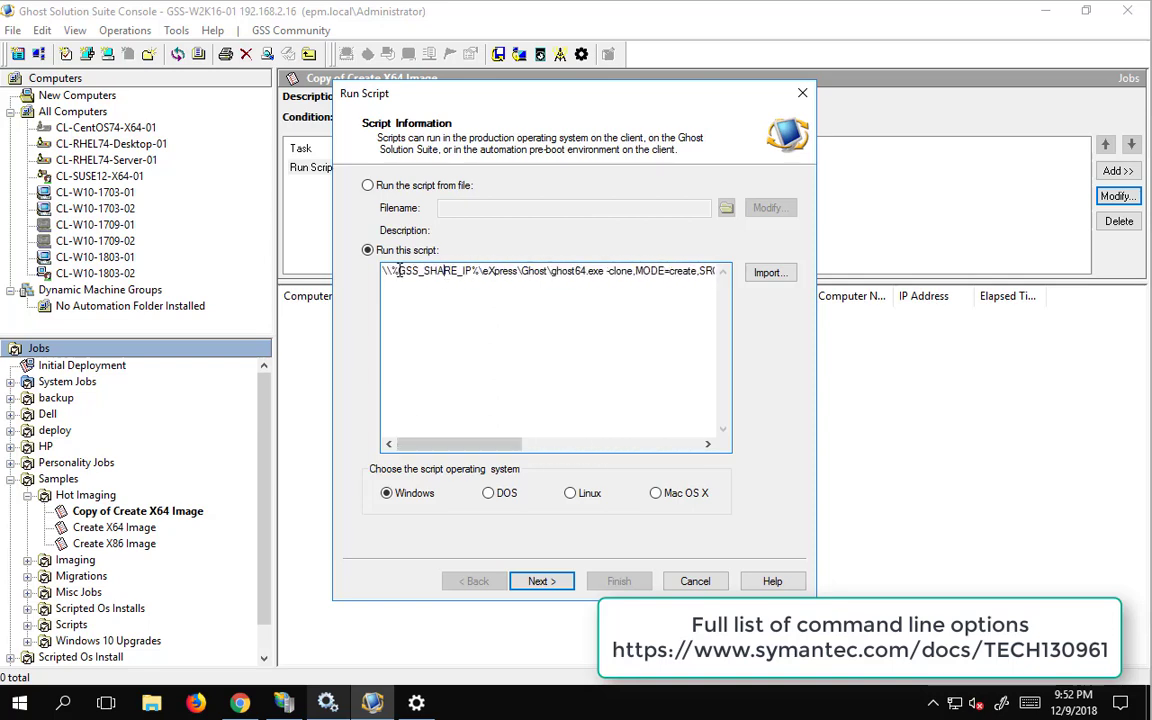
left_click_drag(380, 270, 629, 266)
left_click(641, 270)
key("Right")
key("Right")
key("Right")
key("Right")
key("Right")
key("Right")
key("Right")
key("Right")
key("Right")
key("Right")
key("Right")
key("Right")
key("Right")
key("Right")
key("Right")
key("Right")
key("Right")
key("Right")
key("Right")
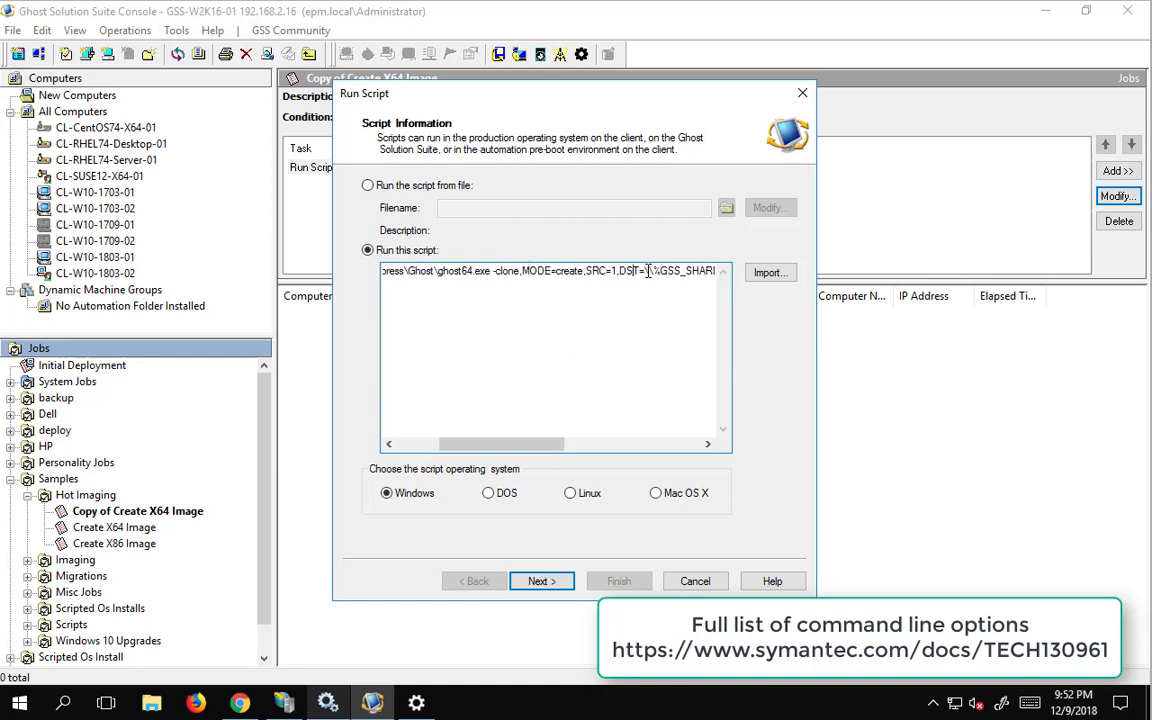
key("Right")
key("Right")
key("Right")
key("Right")
key("Right")
key("Right")
key("Right")
key("Right")
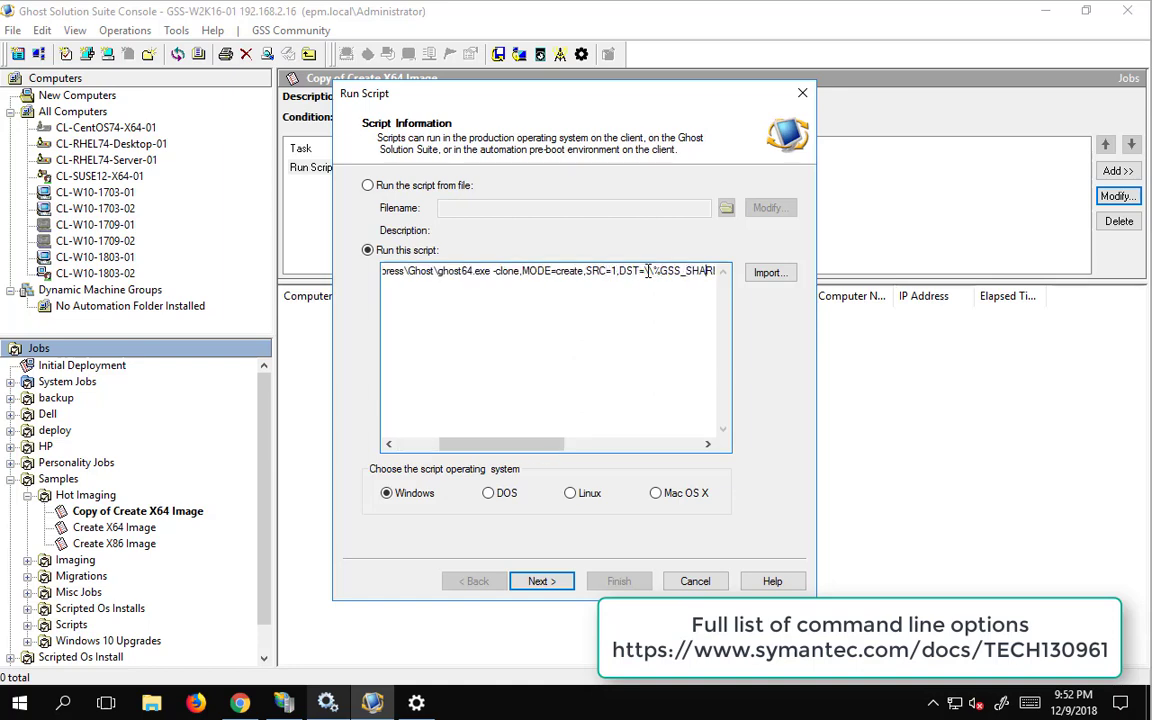
key("Right")
key("Right")
key("Right")
key("Right")
key("Right")
key("Right")
key("Right")
key("Right")
key("Right")
key("Right")
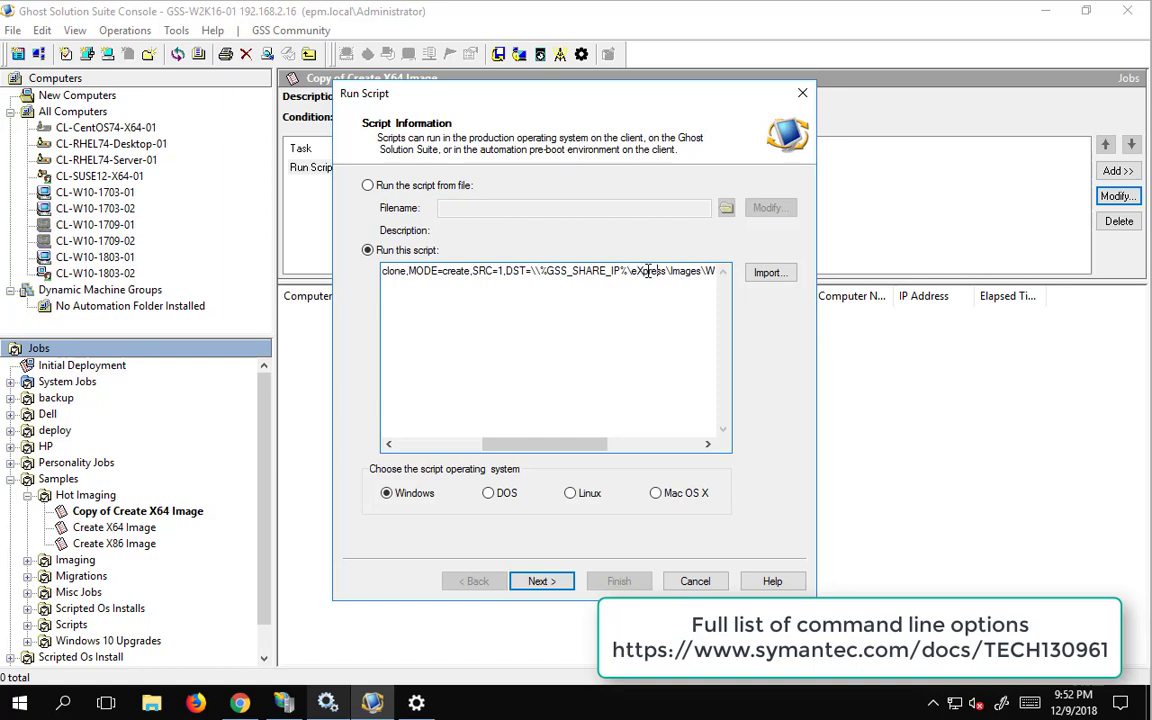
key("Right")
key("Right")
key("Right")
key("Right")
key("Right")
key("Right")
key("Right")
key("Right")
key("Right")
key("Right")
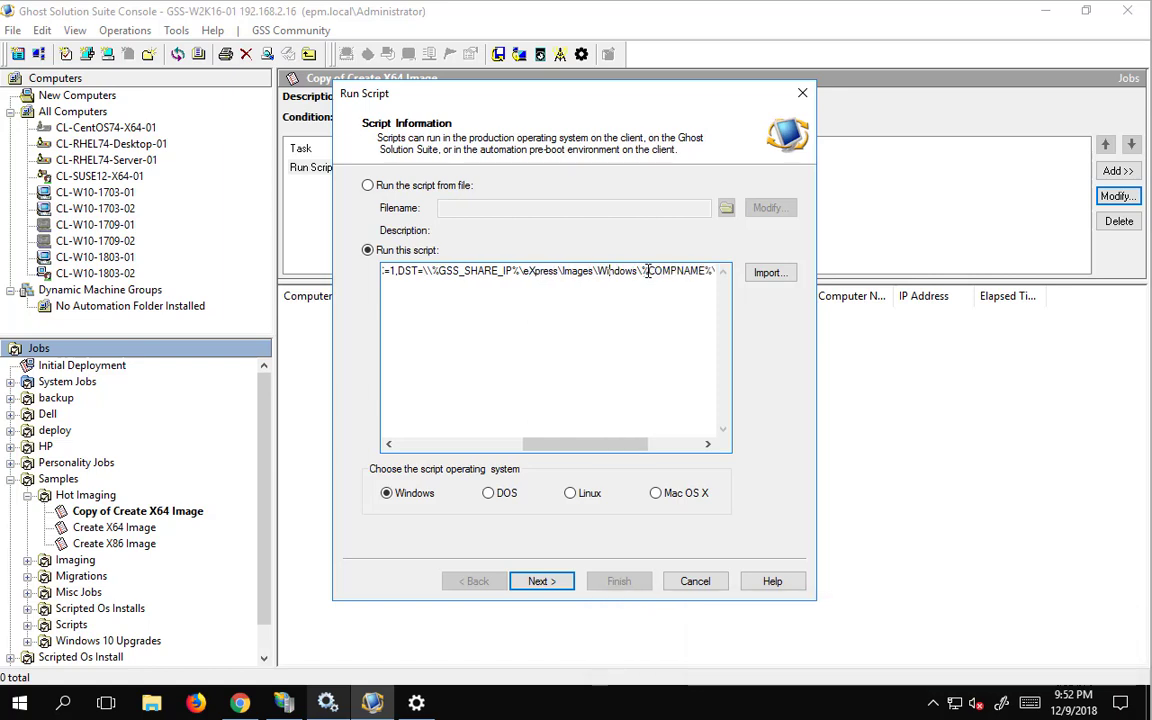
key("Right")
key("Right")
key("Right")
type("COMPNAME%\\%")
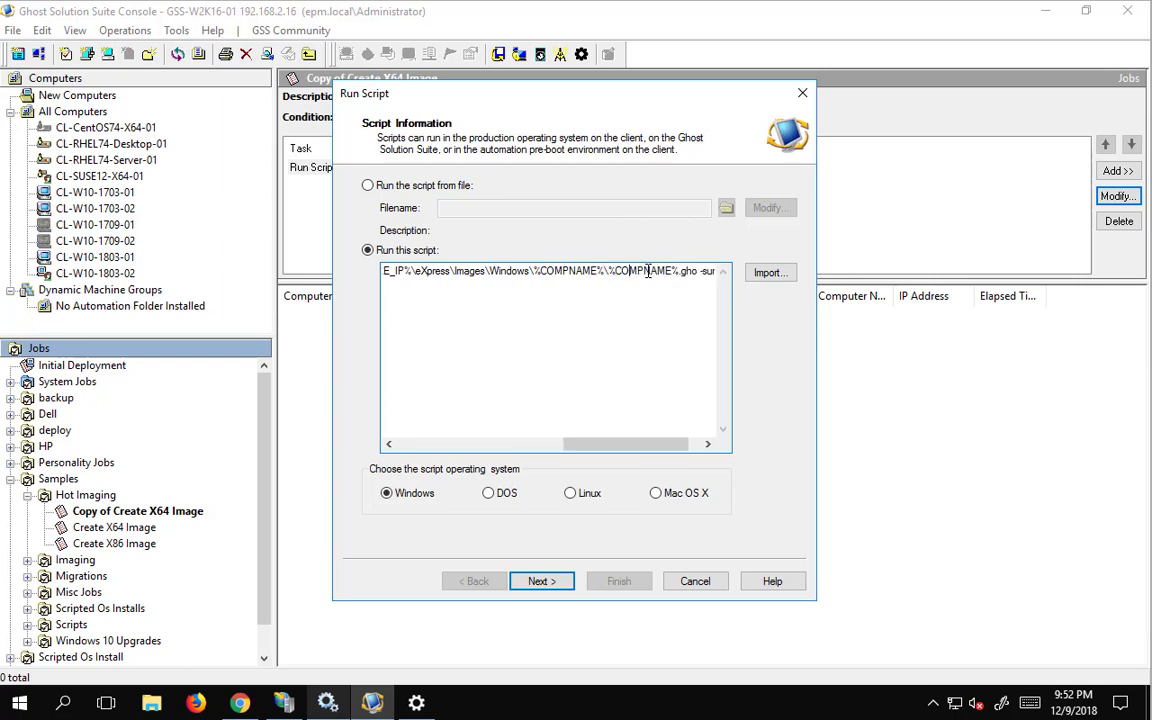
key("Right")
key("Right")
key("Right")
key("Right")
key("Right")
key("Right")
key("Right")
key("Right")
key("Right")
key("Right")
key("Right")
key("Right")
key("Right")
key("Right")
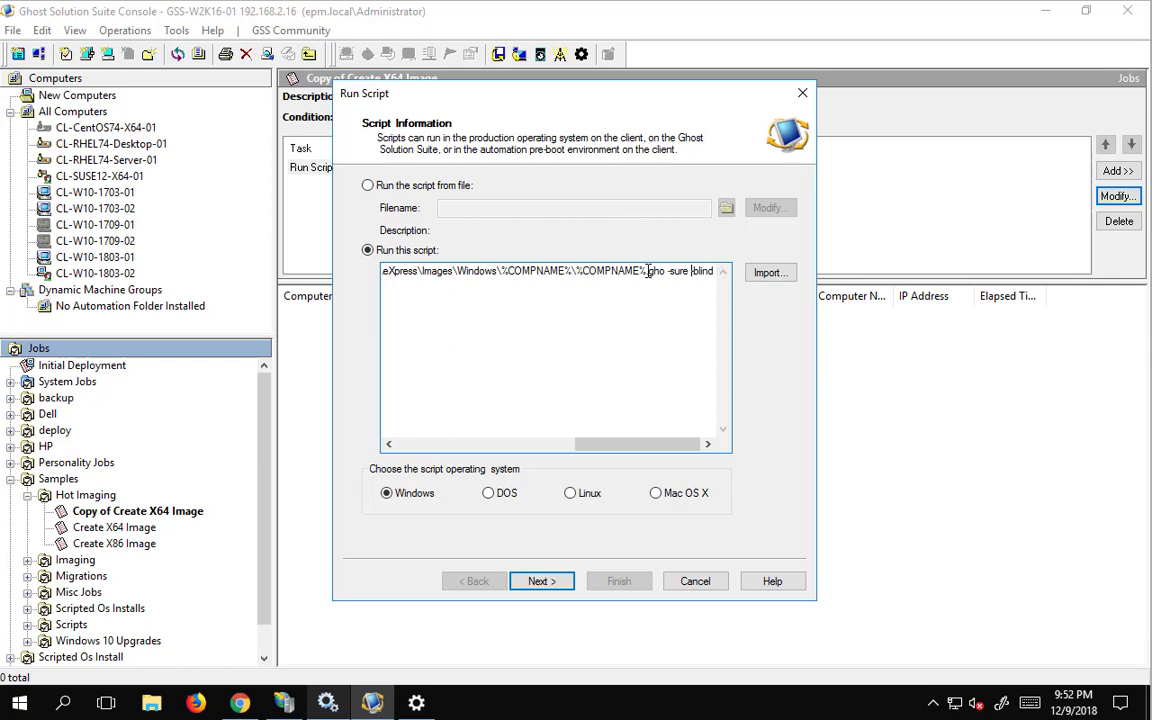
key("Right")
key("Right")
key("Right")
Step: Review the run-location and return-code pages of the Run Script wizard, keeping the defaults
left_click(543, 583)
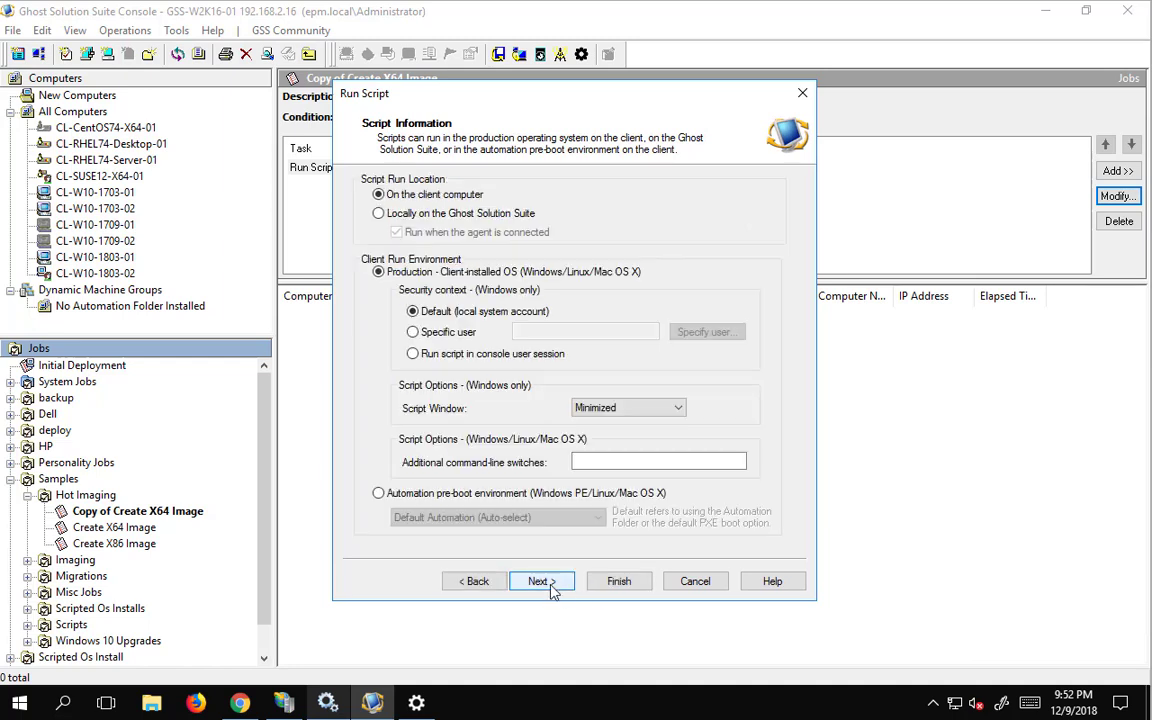
left_click(543, 585)
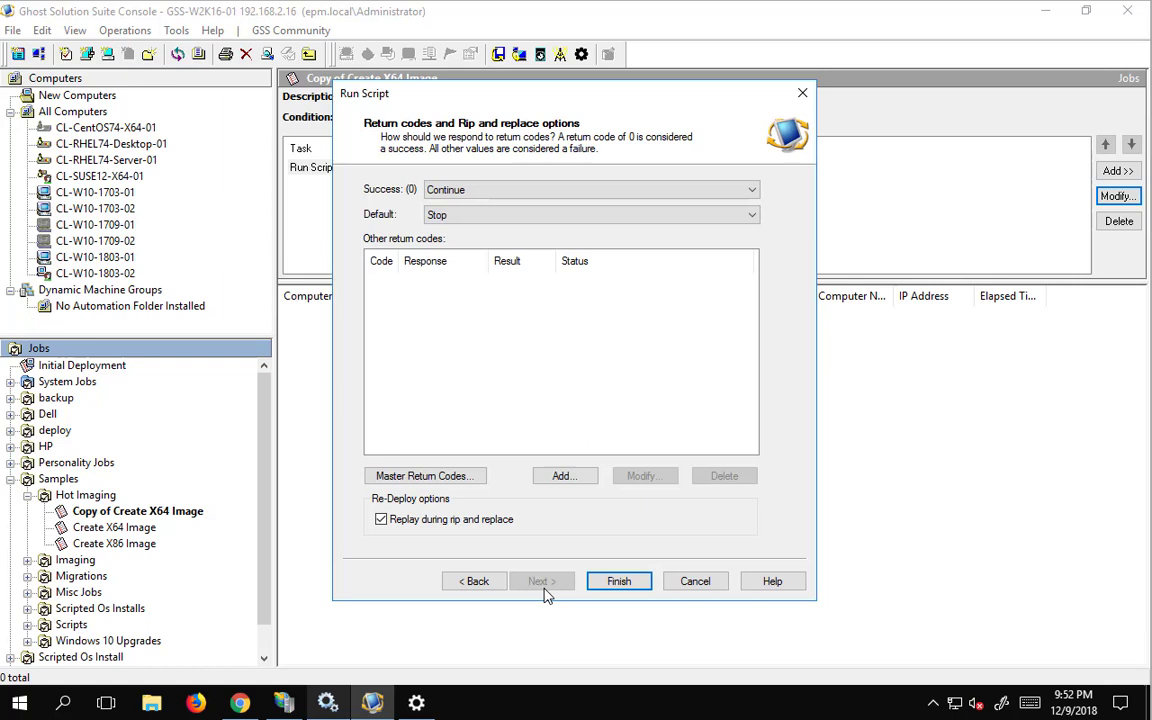
left_click(476, 584)
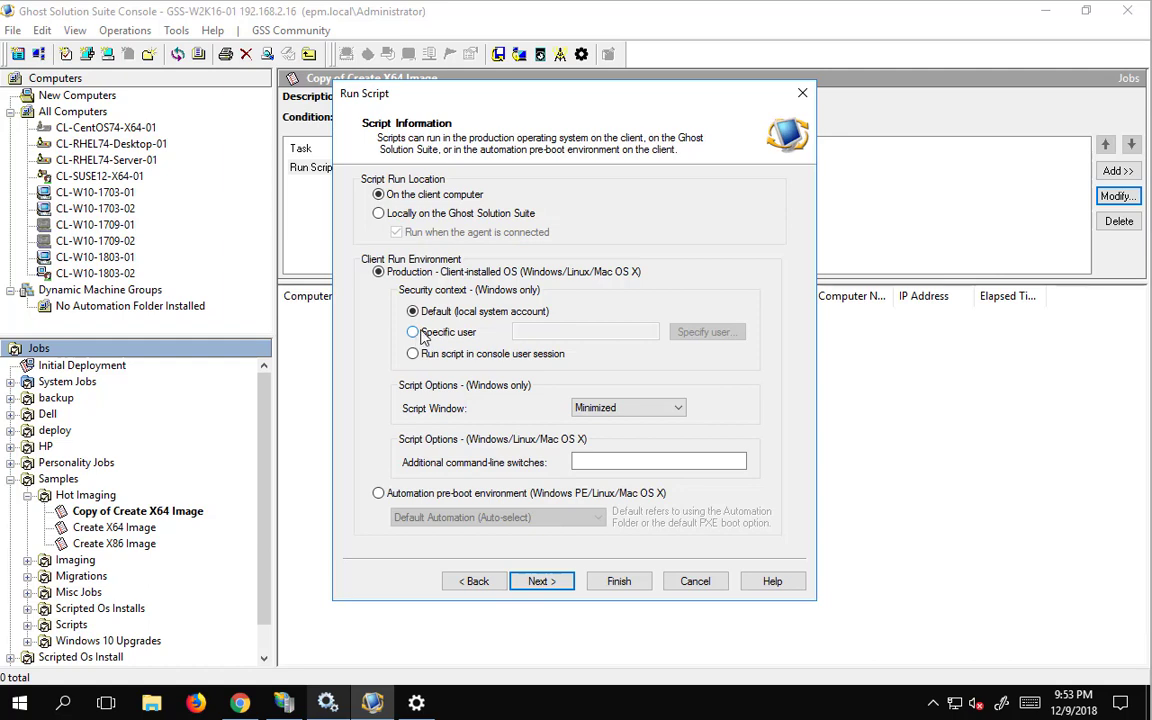
left_click(540, 581)
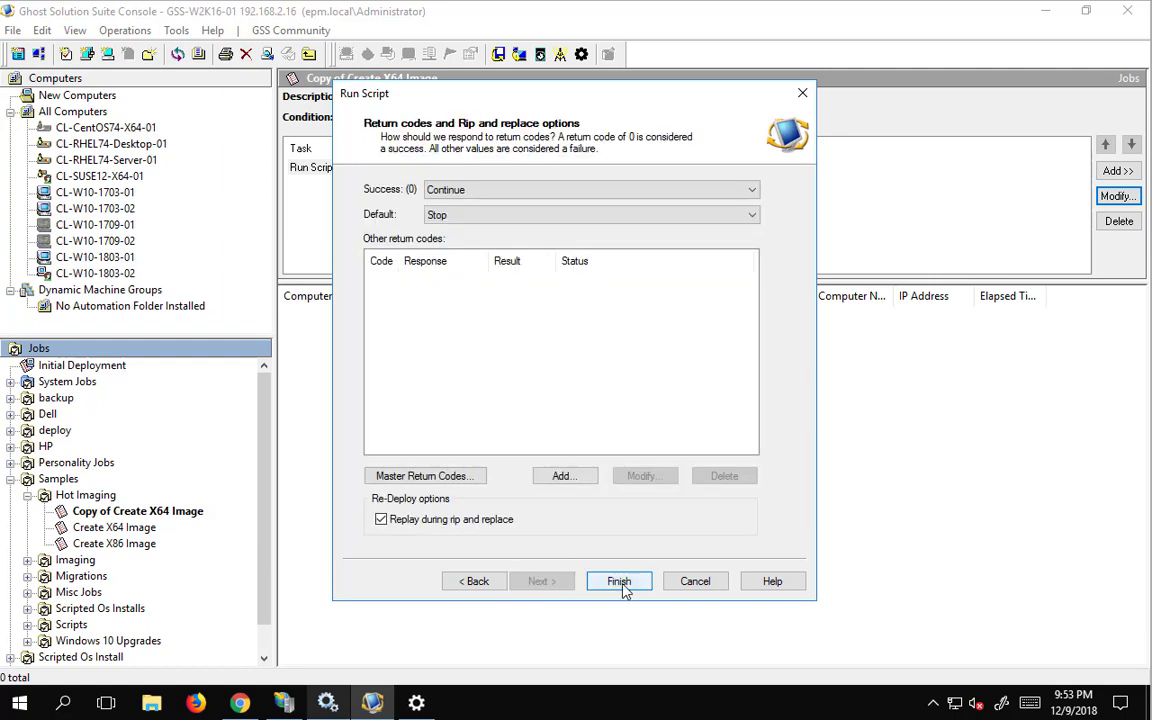
Step: Finish the Run Script task and run the copied job on CL-W10-1803-02 now
left_click(619, 581)
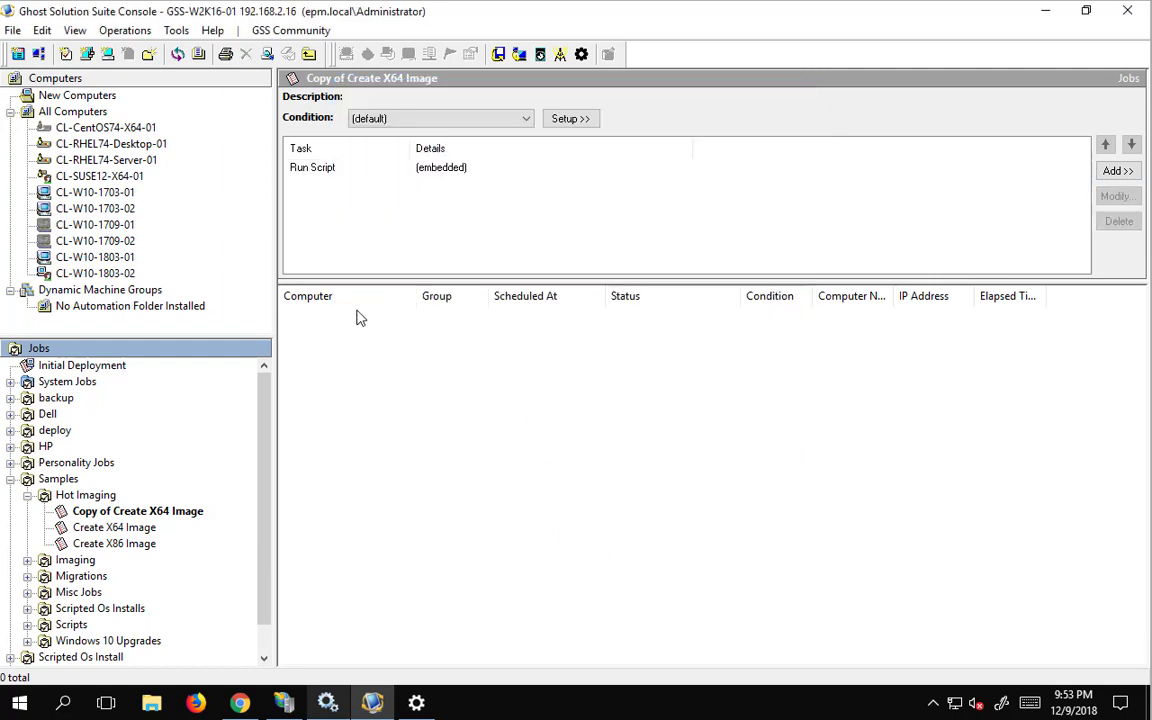
left_click(121, 512)
left_click_drag(121, 515, 120, 272)
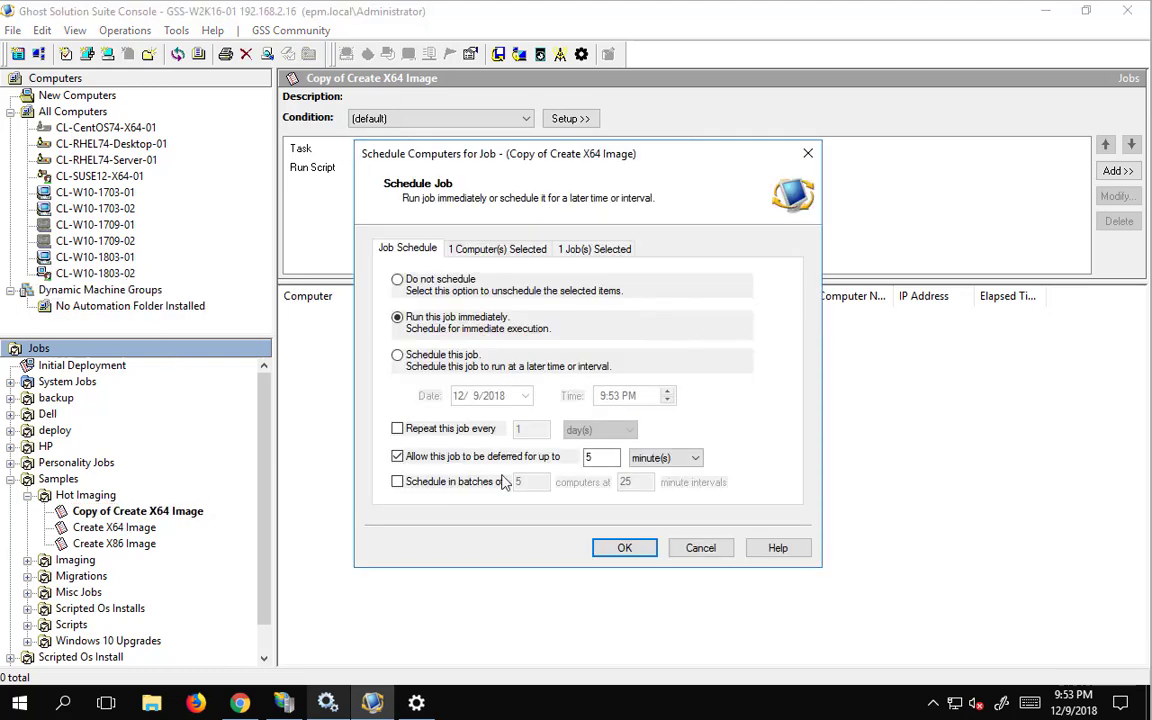
left_click(622, 548)
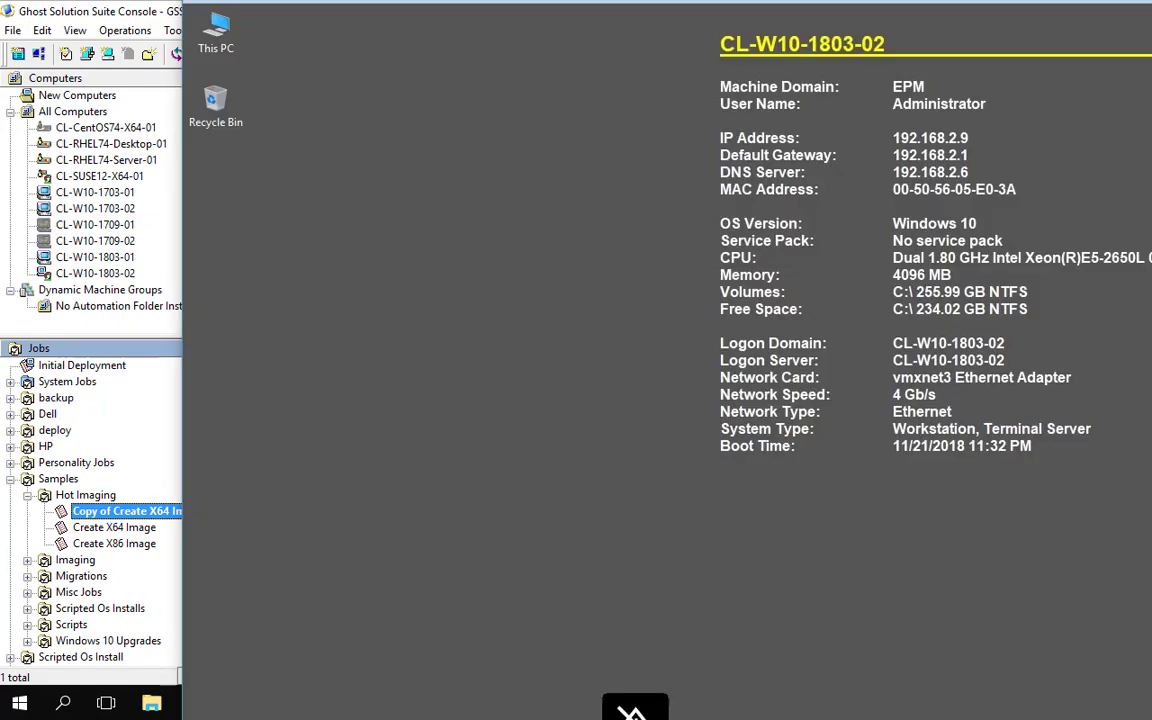
Step: Open Task Manager on the client, dismiss the DAgent window, and check Ghost64 is running
right_click(440, 700)
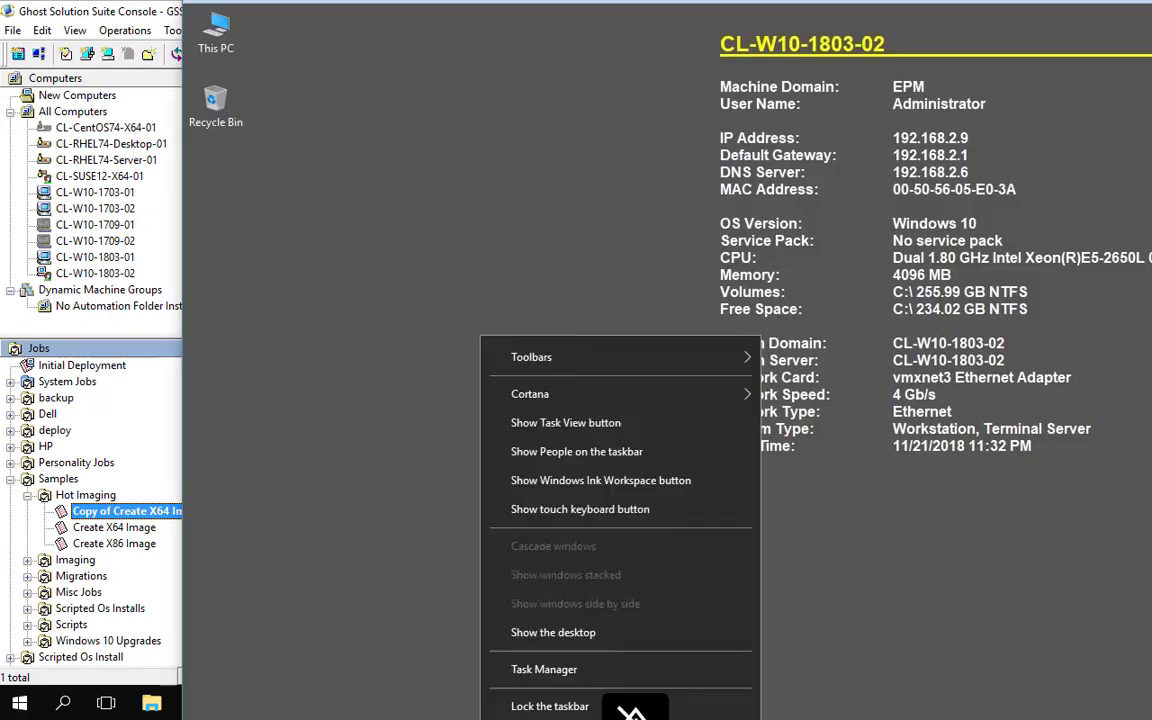
left_click(478, 612)
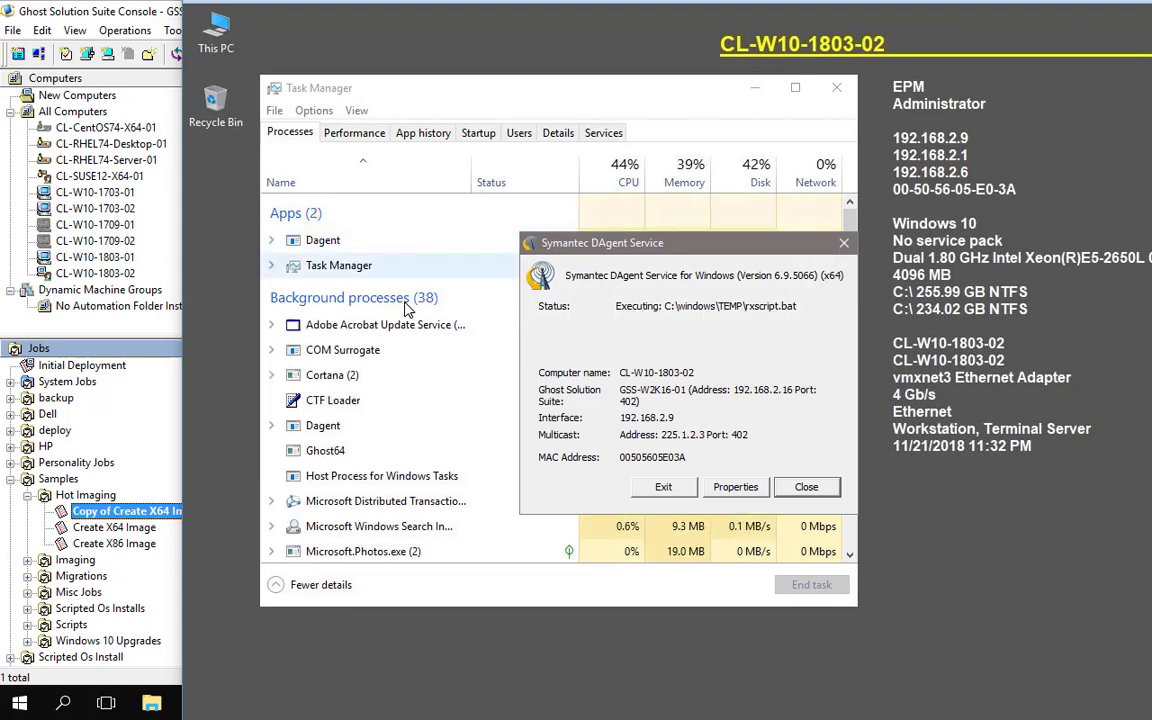
left_click(843, 246)
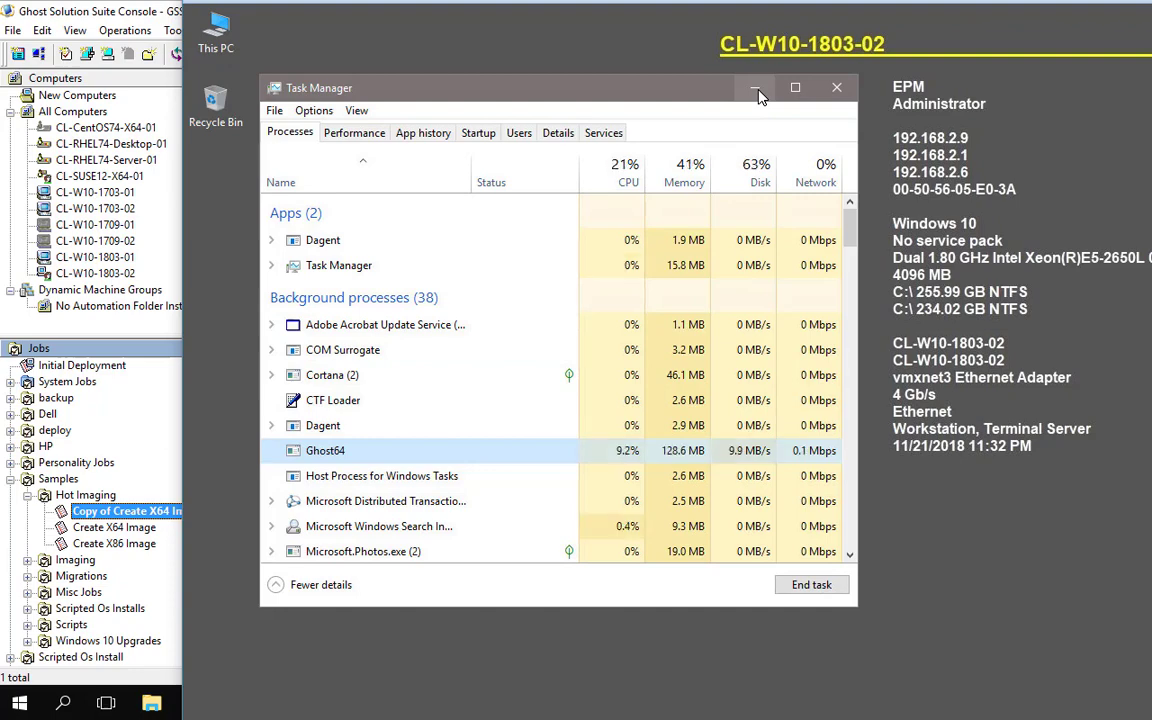
Step: Check the 0 KB CL-W10-1803-02.gho in Images\Windows\CL-W10-1803-02, then return to the console
left_click(838, 89)
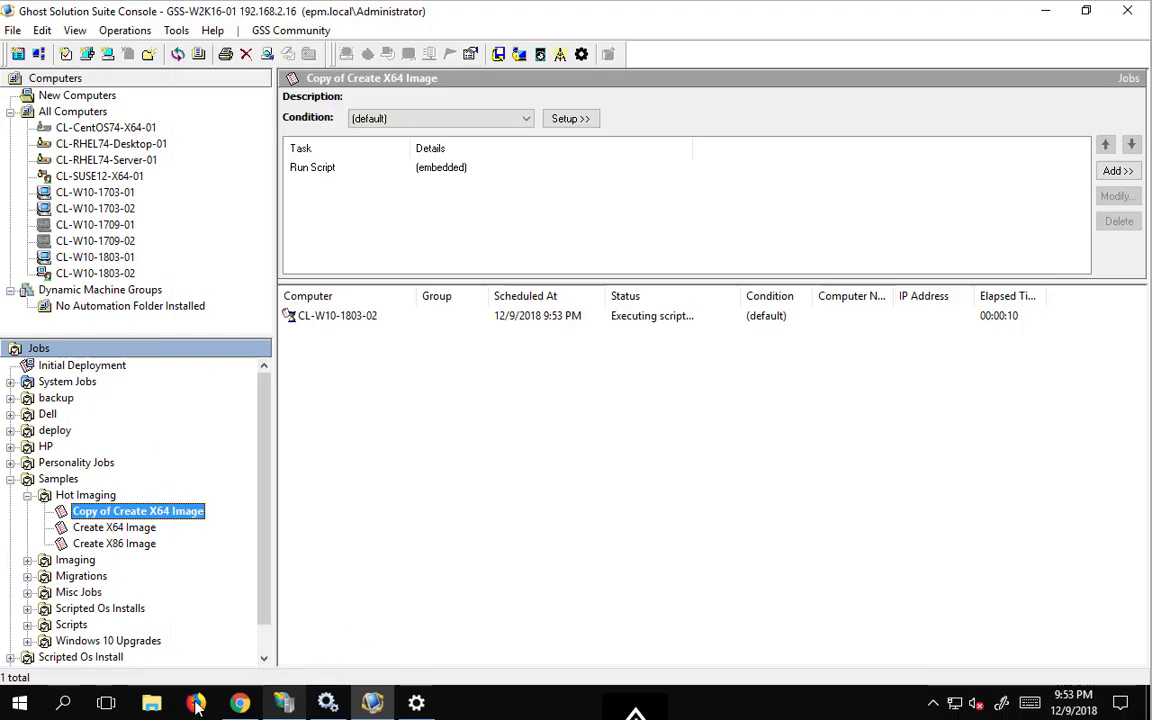
key("super+e")
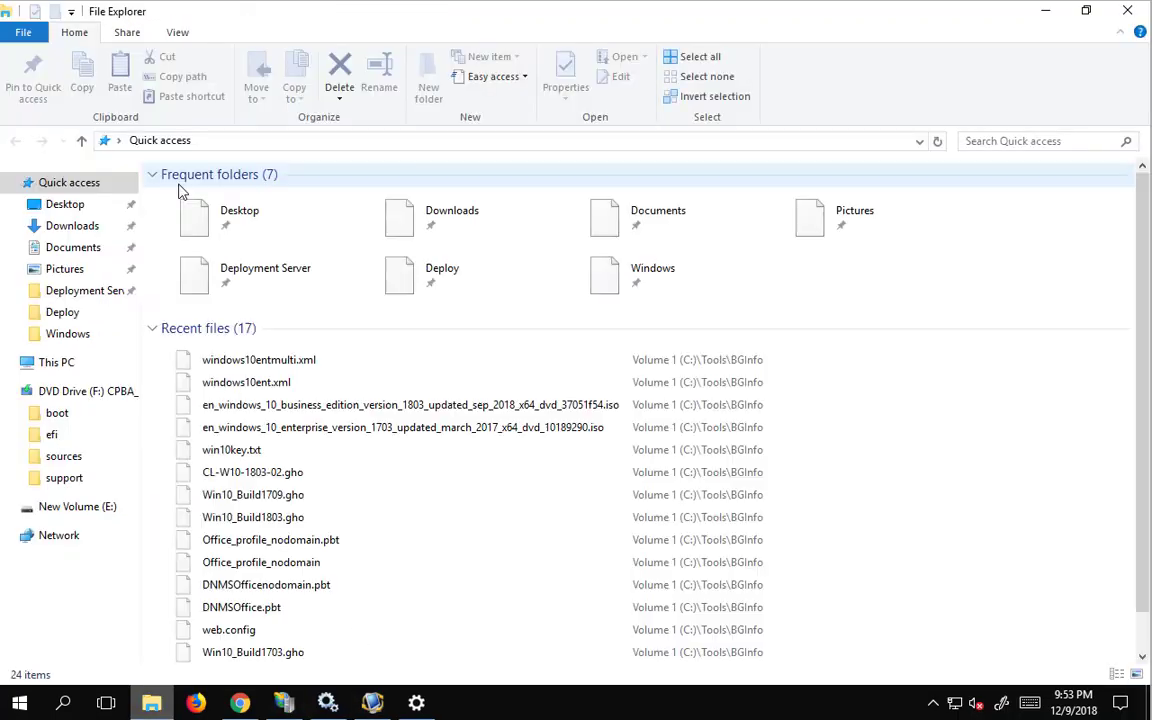
left_click(90, 296)
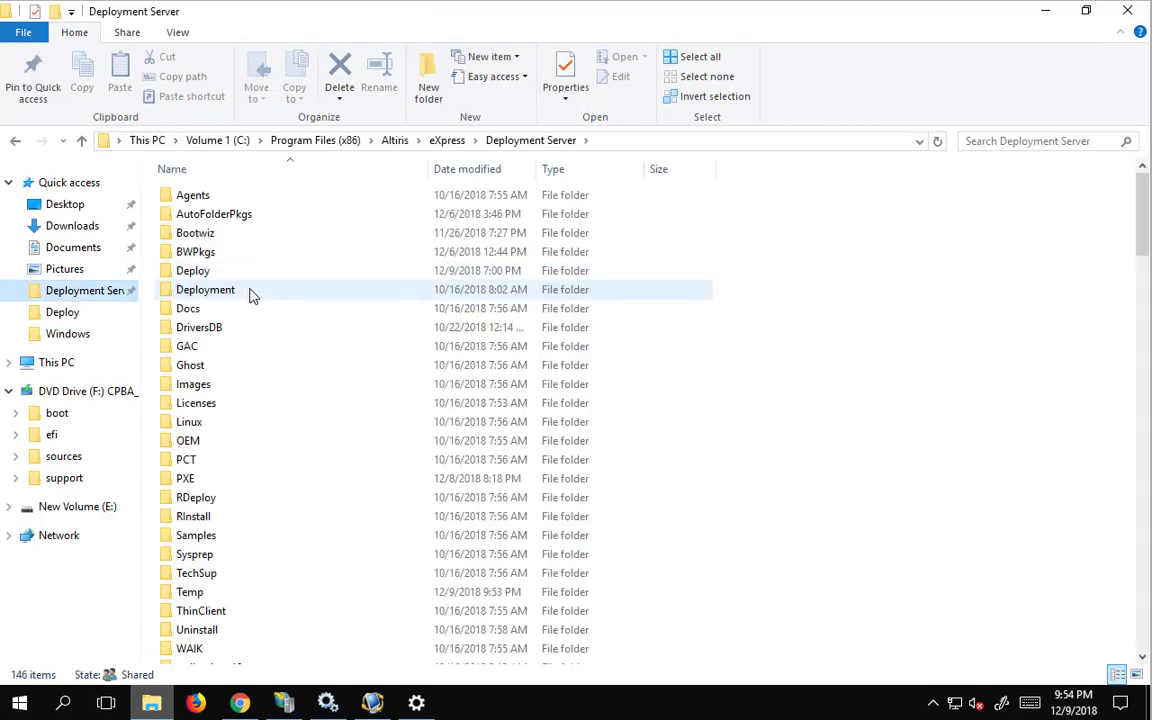
double_click(200, 386)
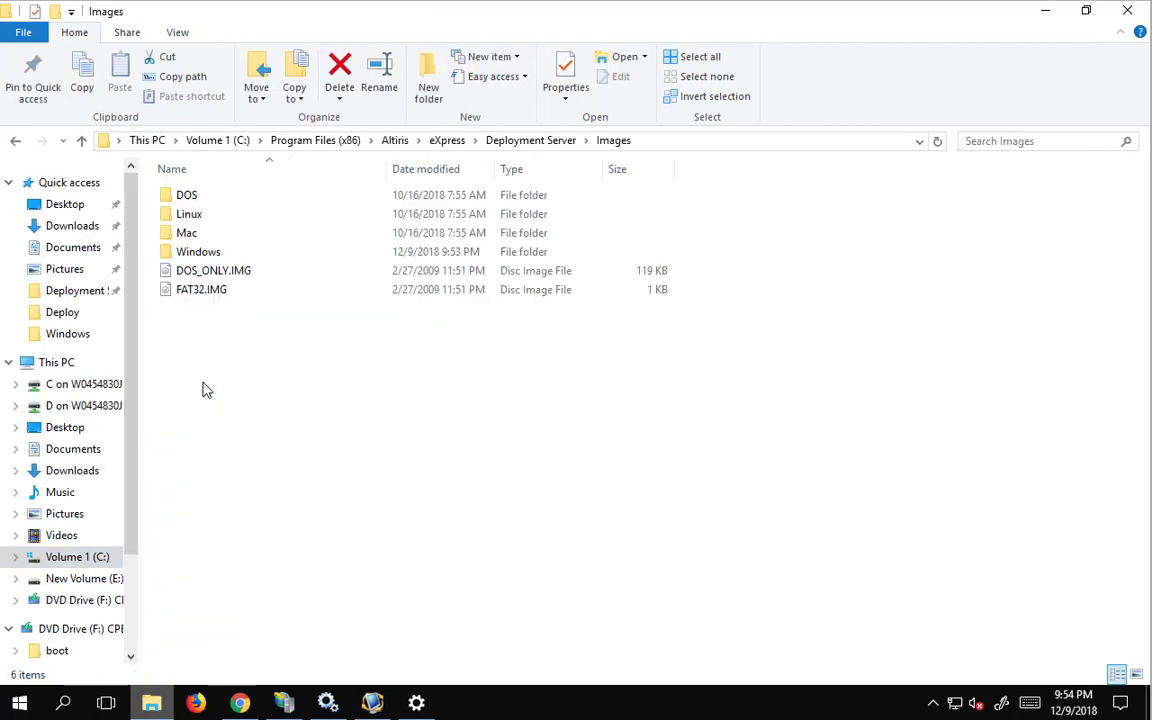
left_click(188, 258)
double_click(188, 256)
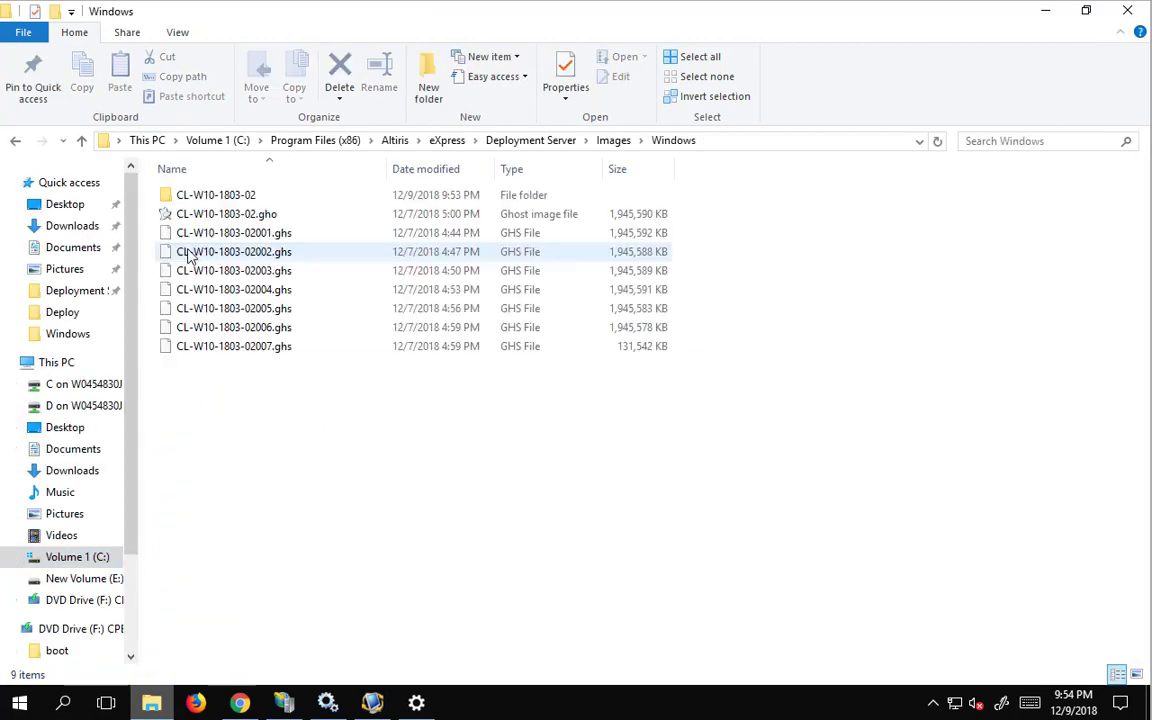
left_click(193, 196)
double_click(226, 198)
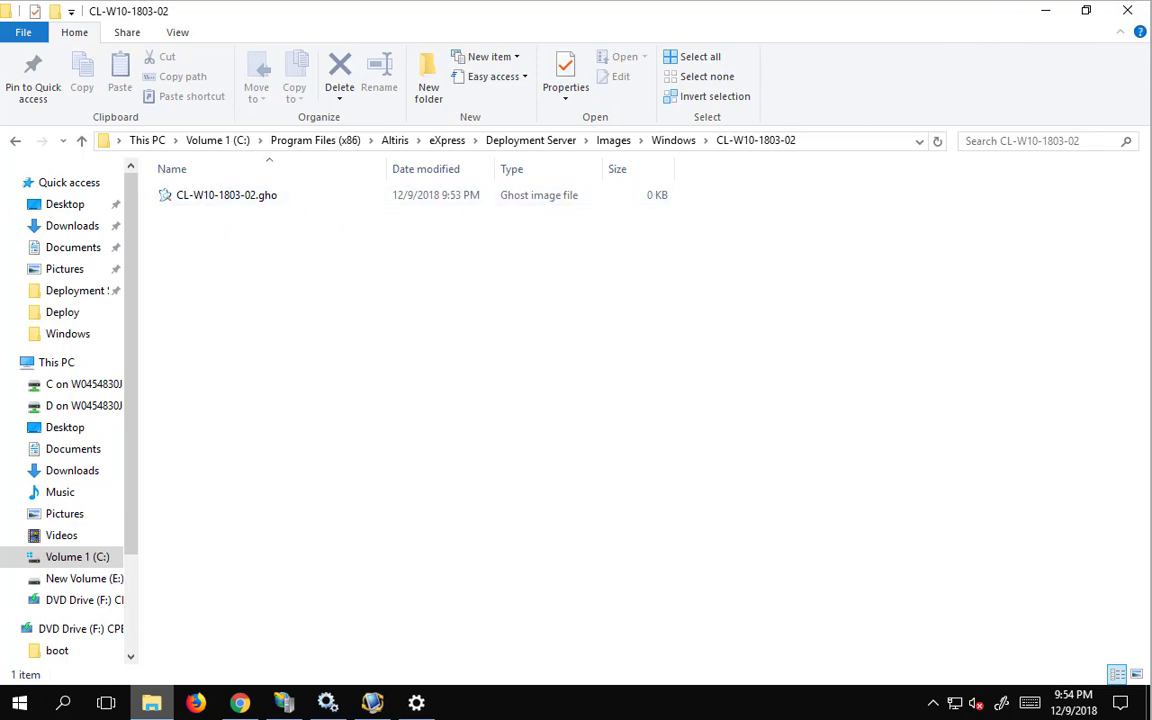
key("alt+Tab")
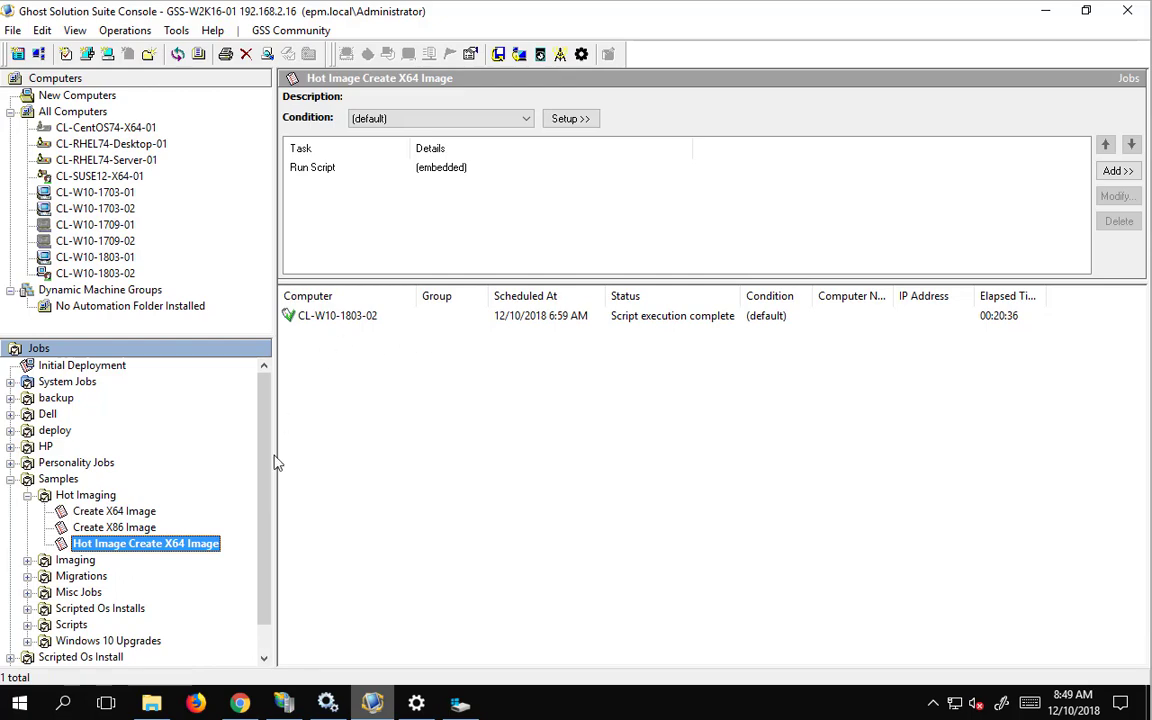
Step: Browse C:\Program Files (x86)\Altiris\eXpress\Deployment Server\Images\Windows\CL-W10-1803-02 to inspect the finished .gho and .ghs files
left_click(151, 703)
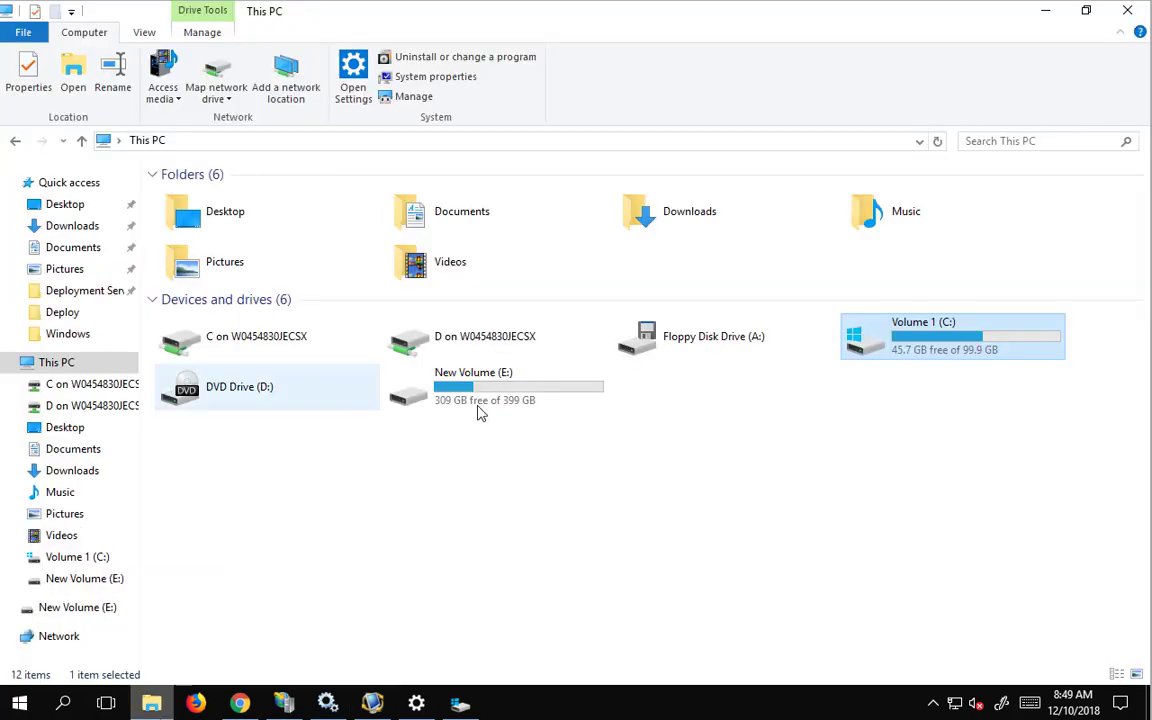
double_click(913, 350)
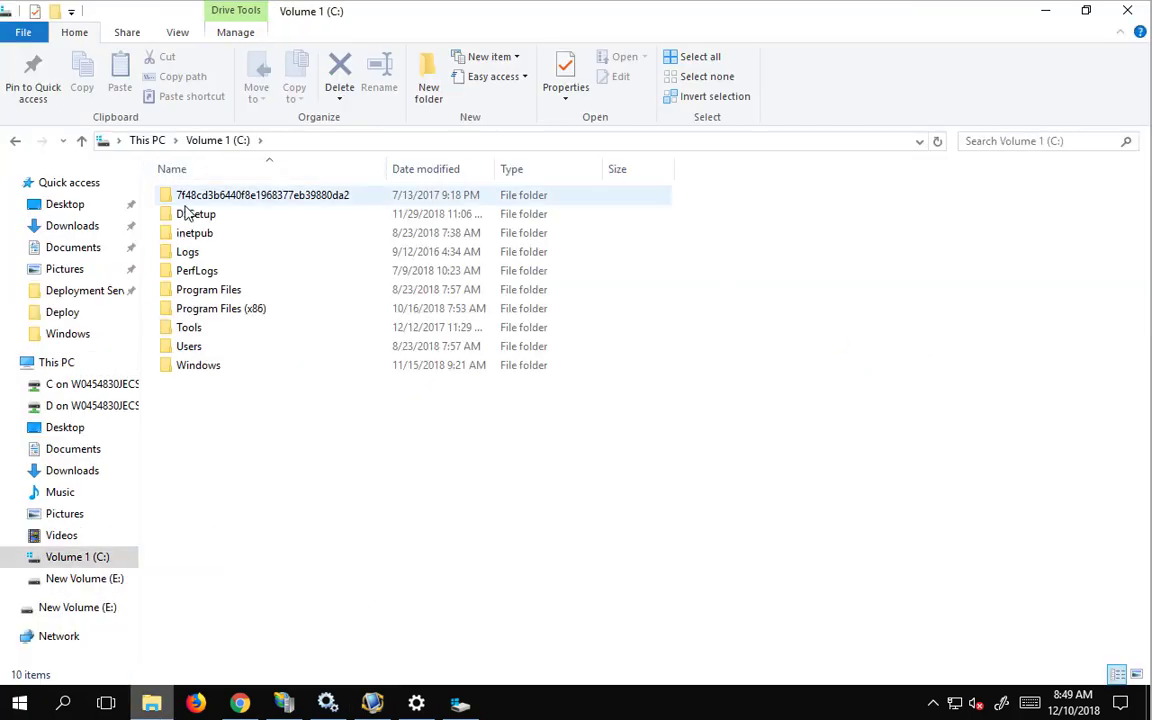
double_click(221, 310)
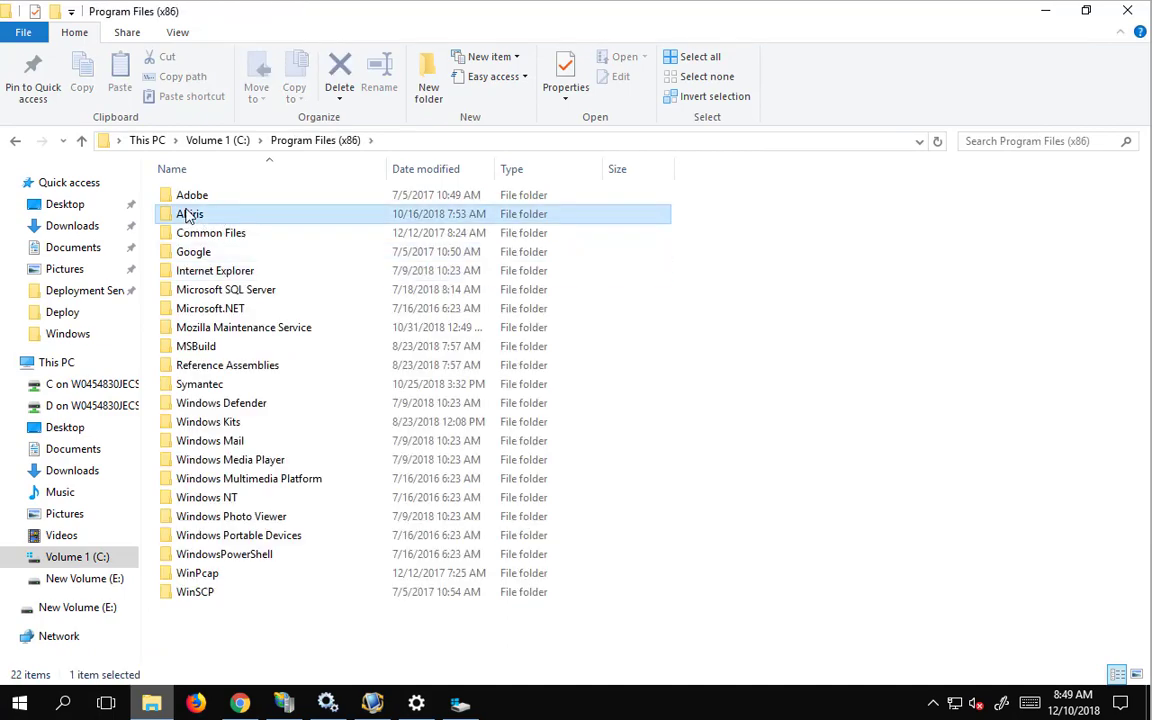
double_click(195, 214)
double_click(193, 195)
double_click(211, 197)
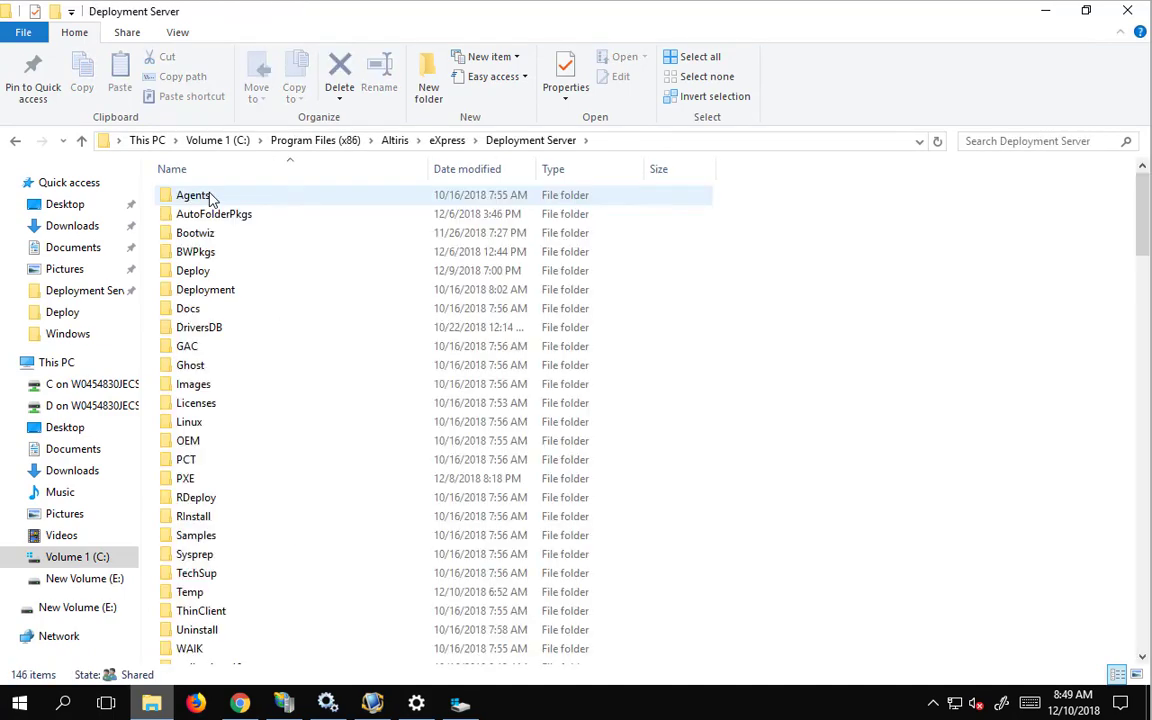
double_click(205, 386)
double_click(200, 252)
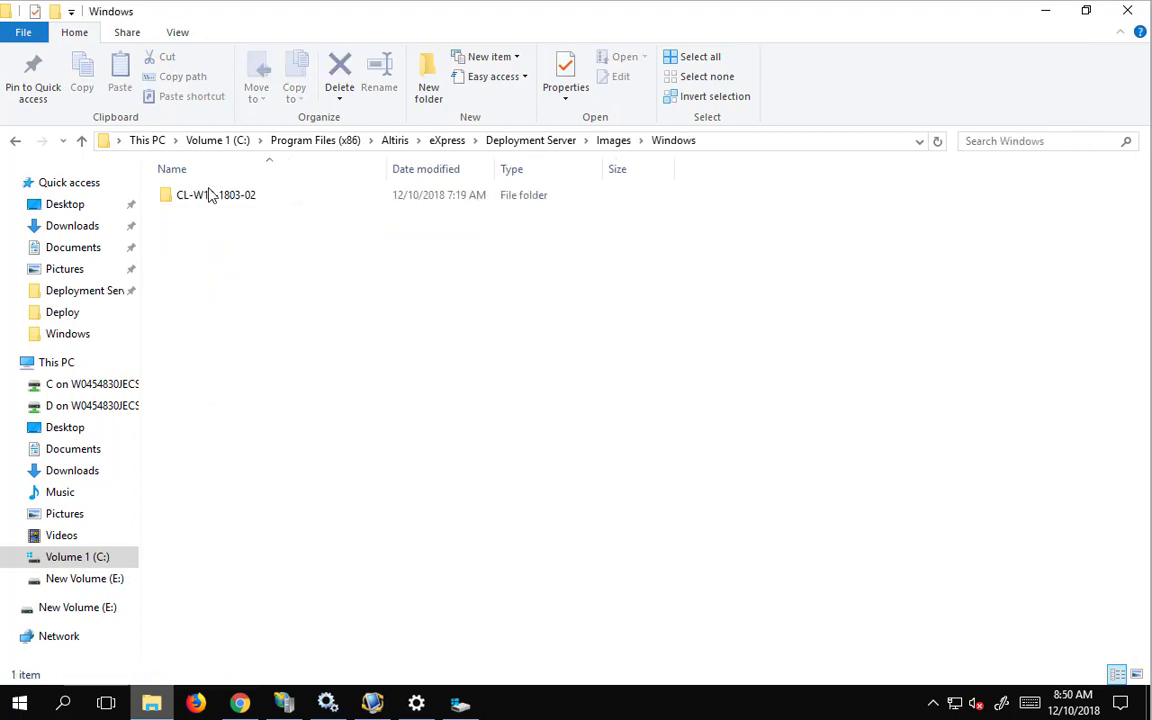
double_click(203, 200)
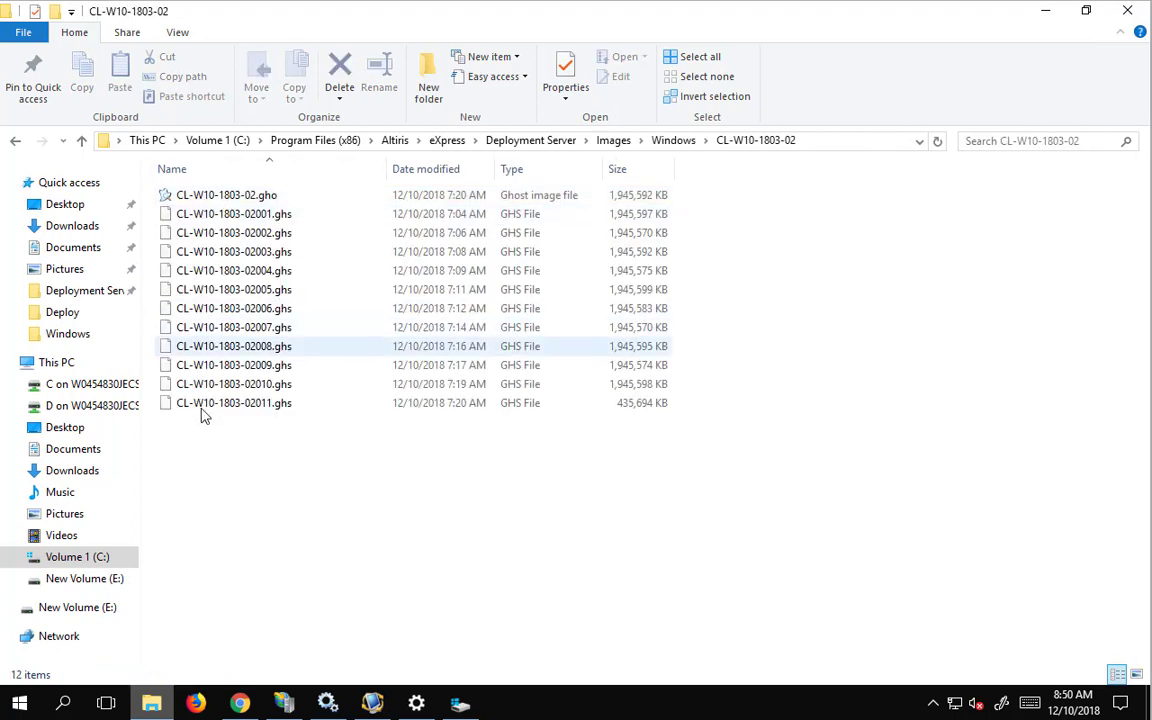
Step: Launch Services via a 'servic' search and select Volume Shadow Copy (Manual, not running)
left_click(1045, 11)
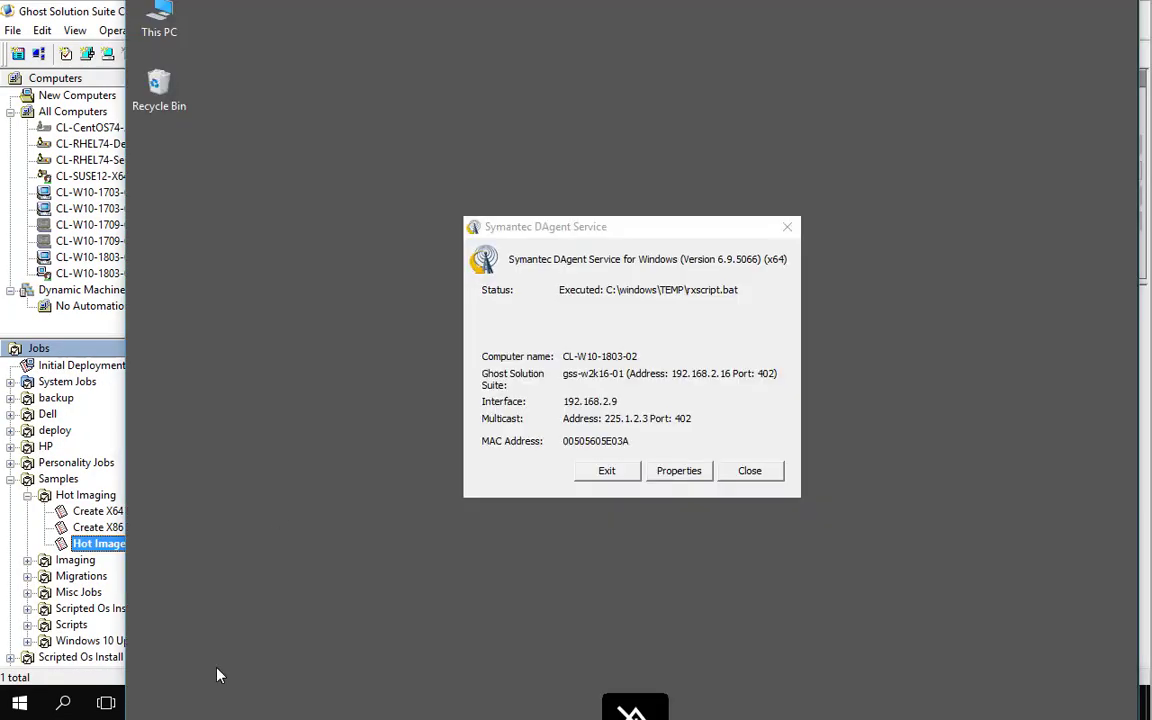
key("super")
type("service")
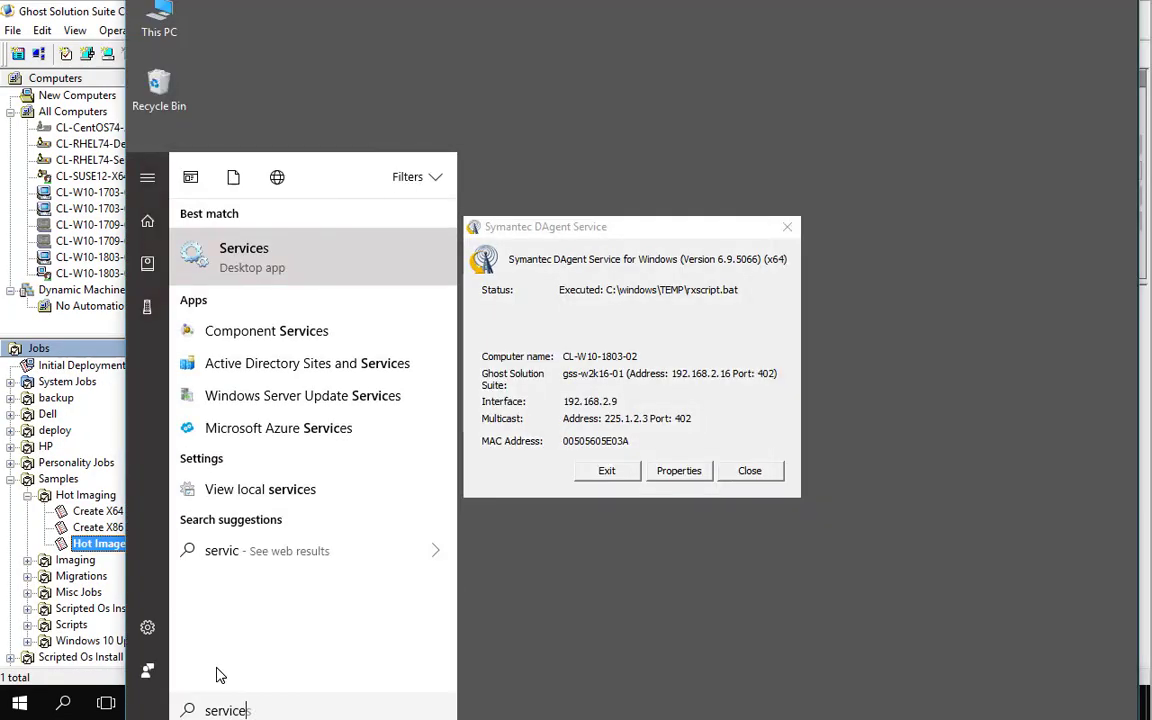
key("Return")
scroll(575, 330, "down", 20)
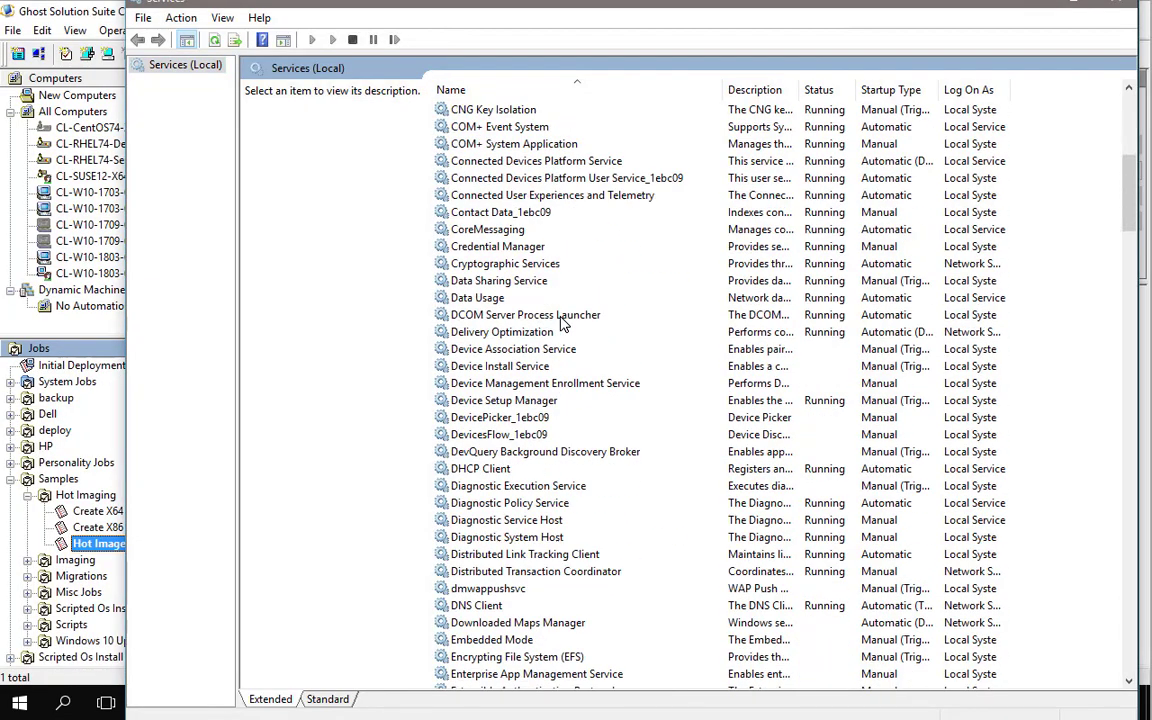
scroll(586, 365, "down", 9)
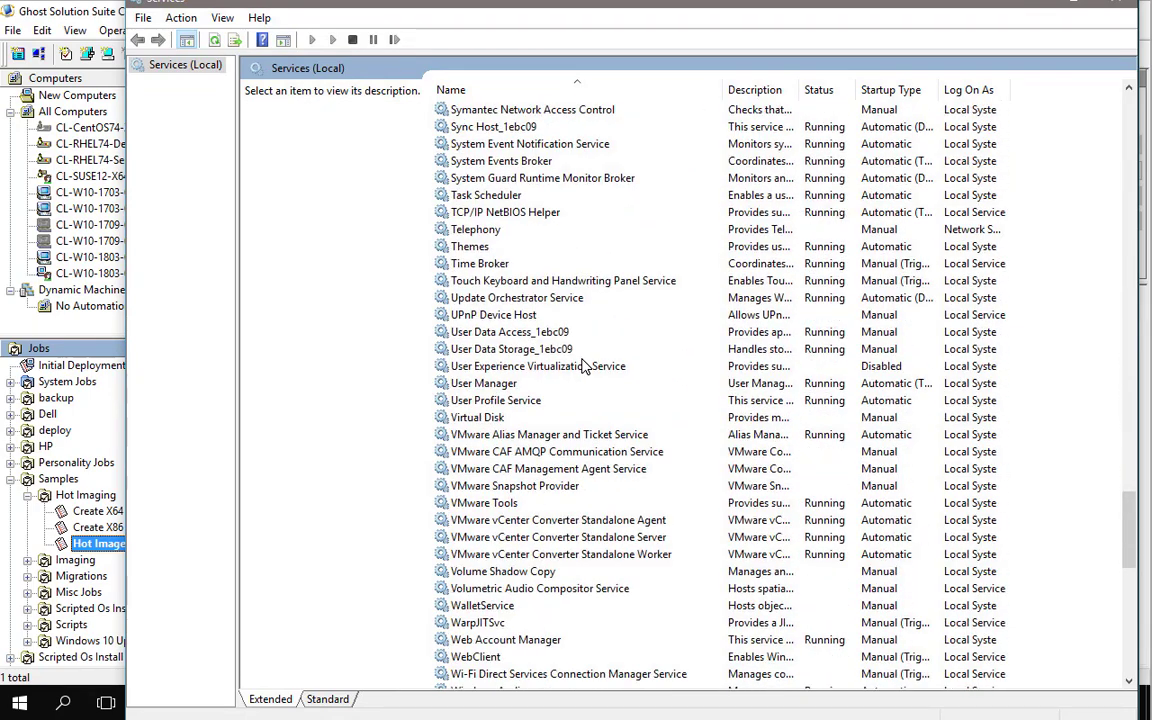
left_click(503, 571)
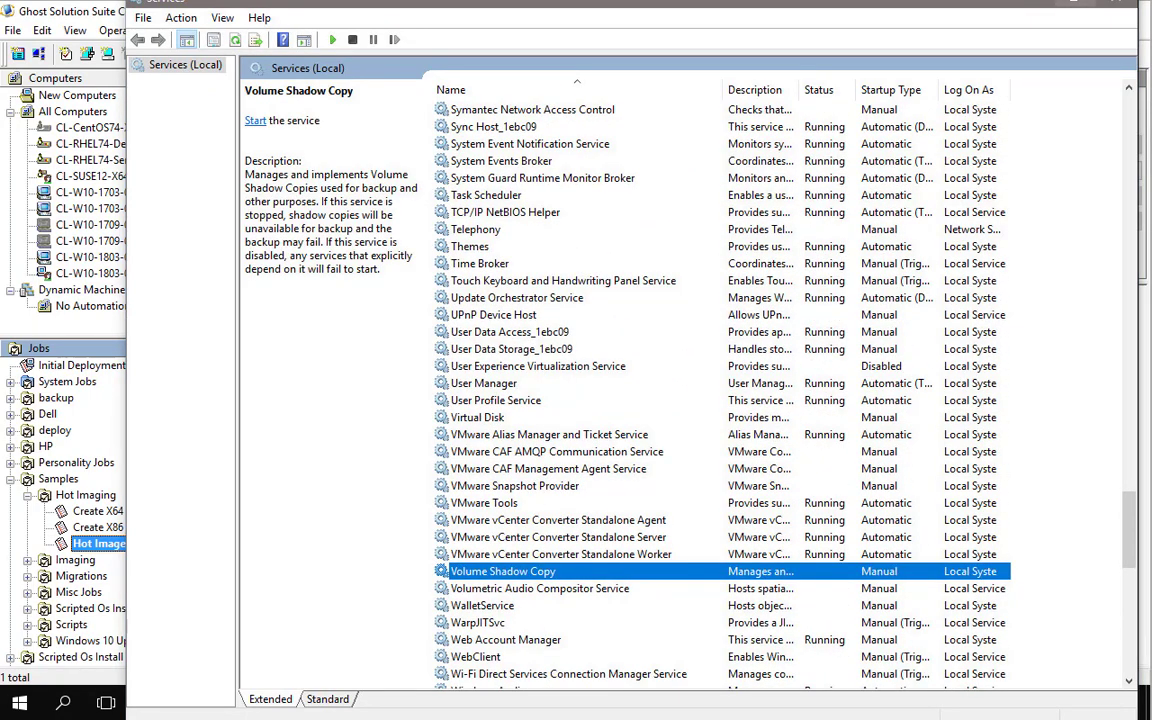